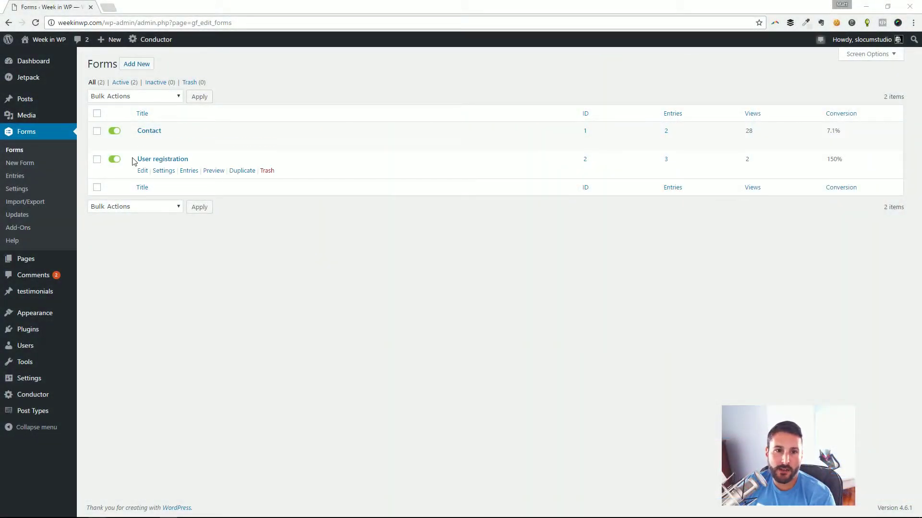
# Create a form titled 'Contact form NEW' with the description 'This is a new form.'
pyautogui.click(134, 65)
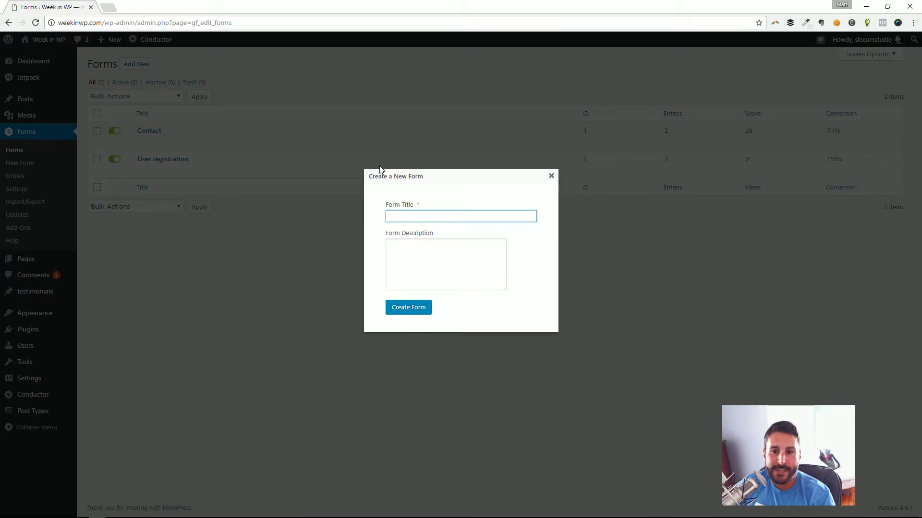
pyautogui.write('Contact for')
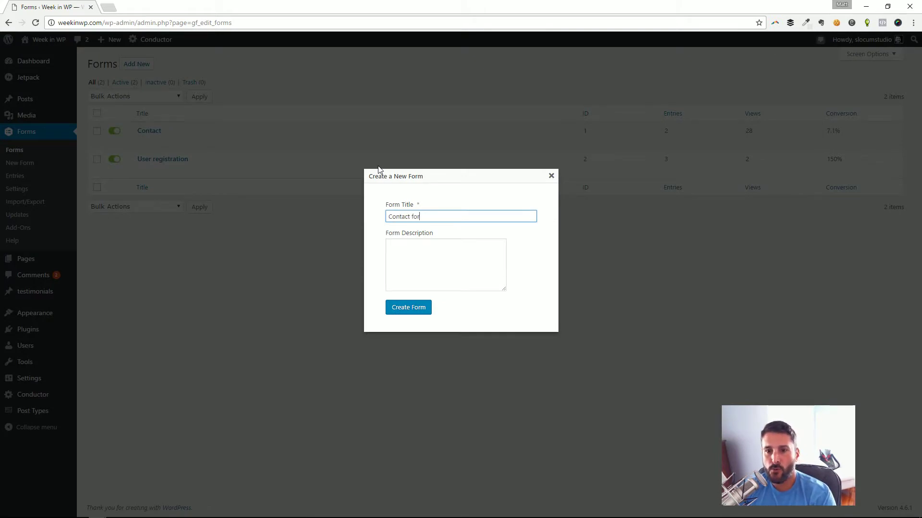
pyautogui.write('m NEW')
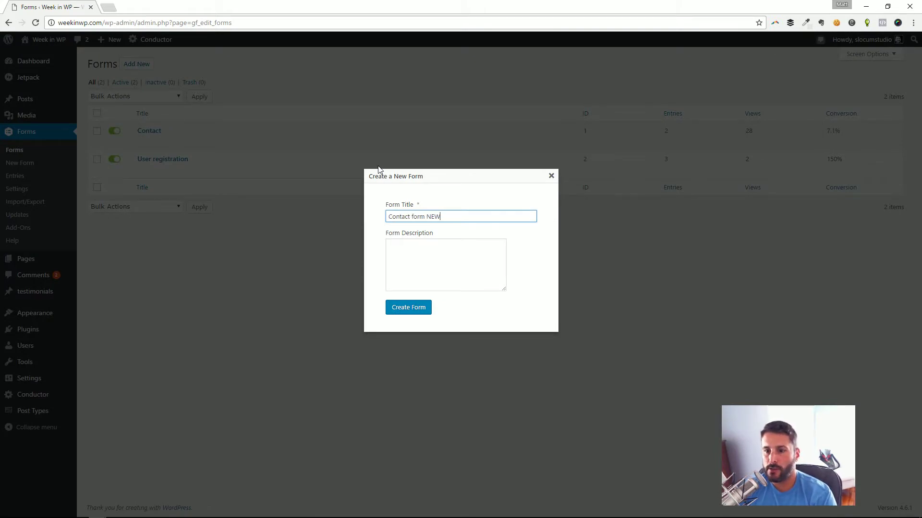
pyautogui.click(467, 268)
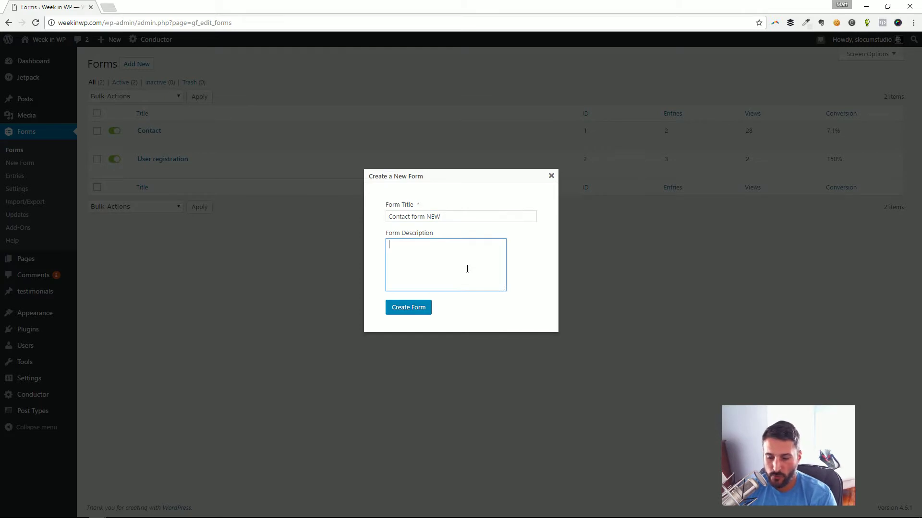
pyautogui.write('This is a ne')
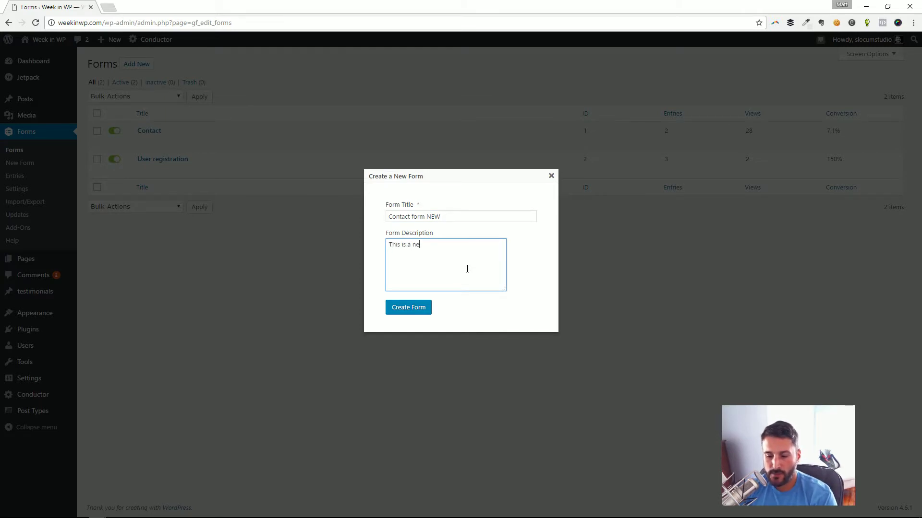
pyautogui.write('w form.')
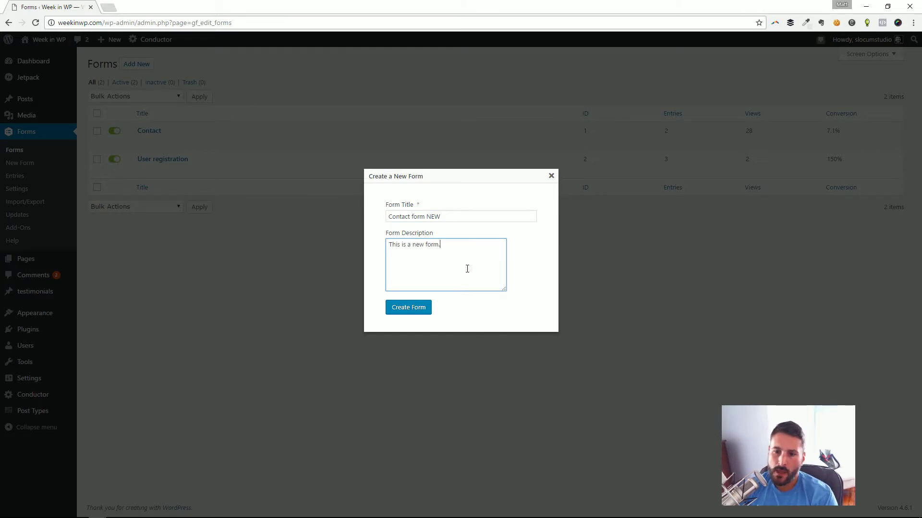
pyautogui.click(414, 309)
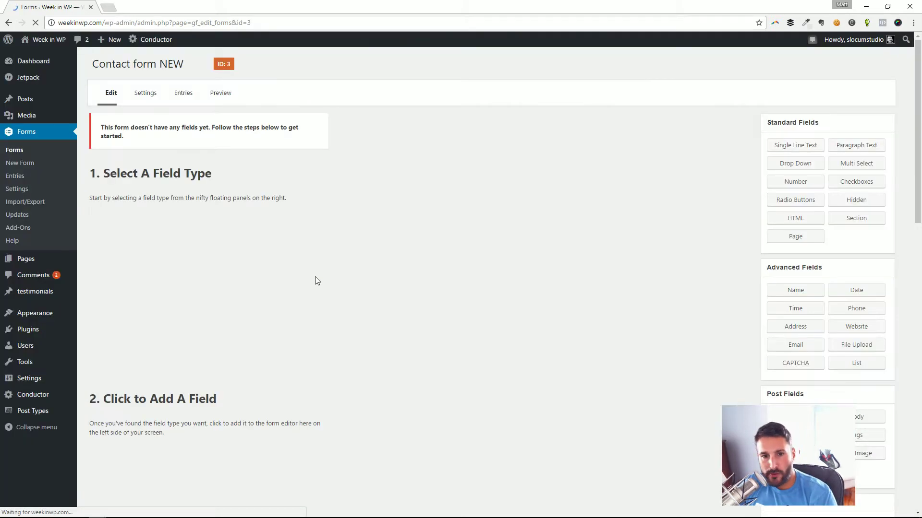
# Scroll through the empty editor's getting-started guidance for Contact form NEW
pyautogui.scroll(-4, 528, 254)
pyautogui.scroll(4, 514, 252)
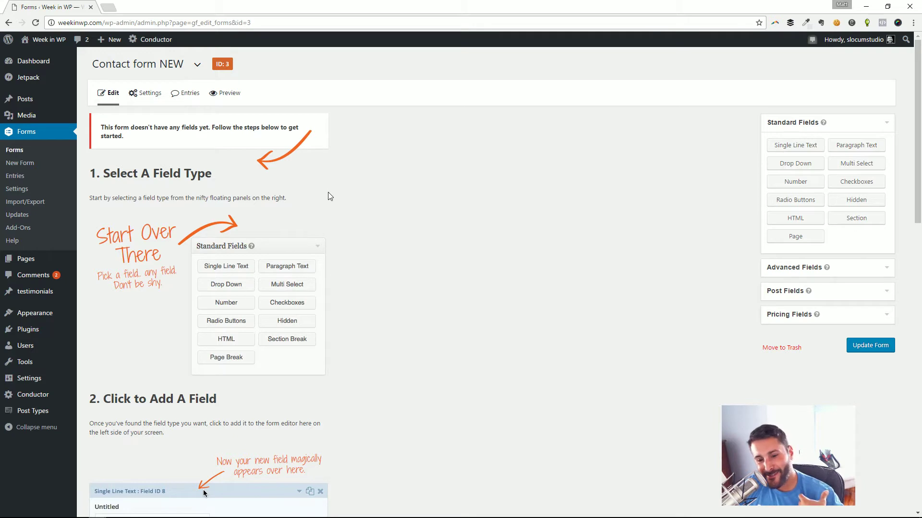
pyautogui.scroll(-4, 331, 214)
pyautogui.scroll(4, 395, 209)
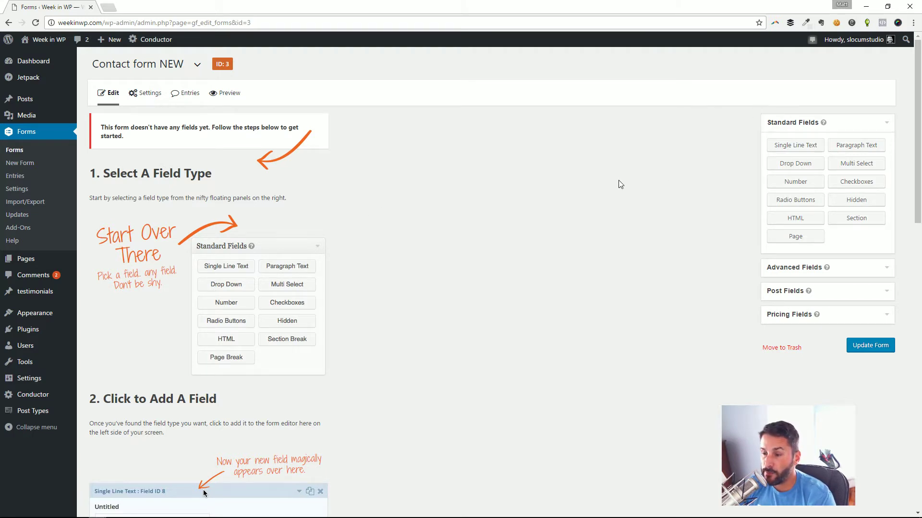
# Add Name, Website and Email advanced fields, then a Paragraph Text field below them
pyautogui.click(864, 269)
pyautogui.click(796, 170)
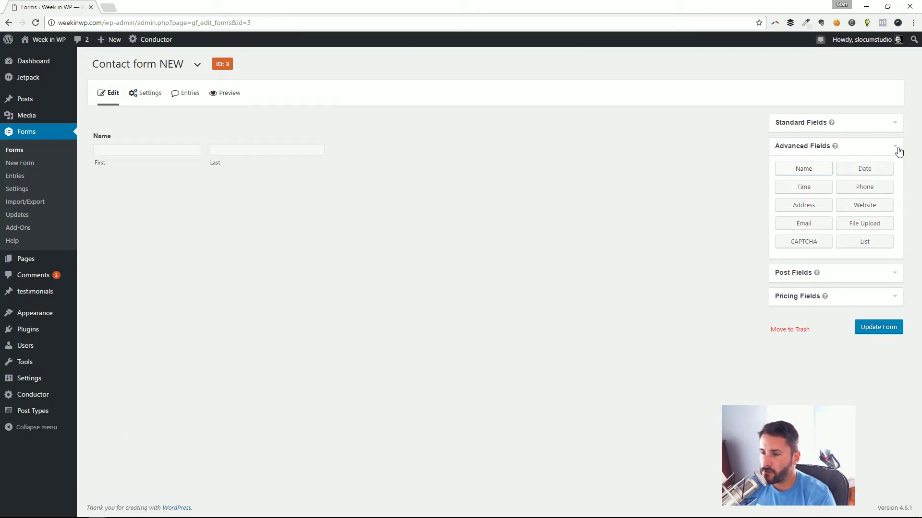
pyautogui.click(866, 211)
pyautogui.click(803, 224)
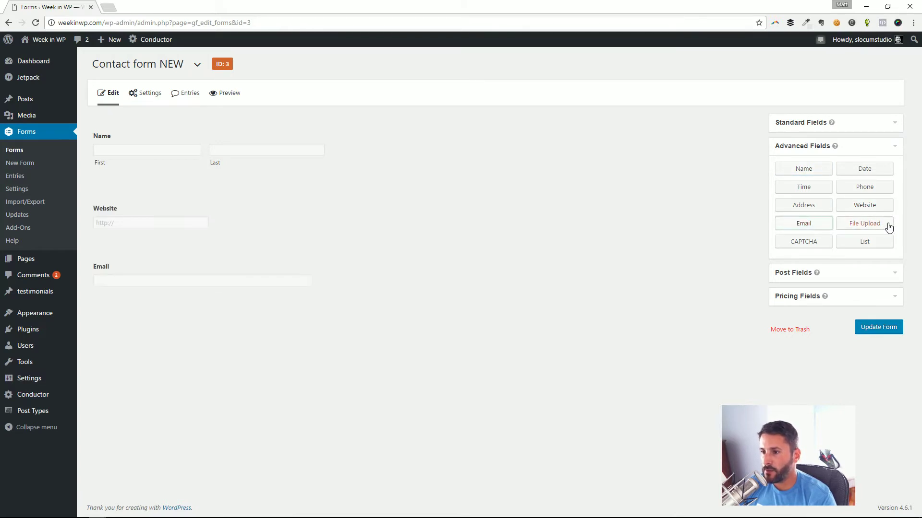
pyautogui.click(895, 129)
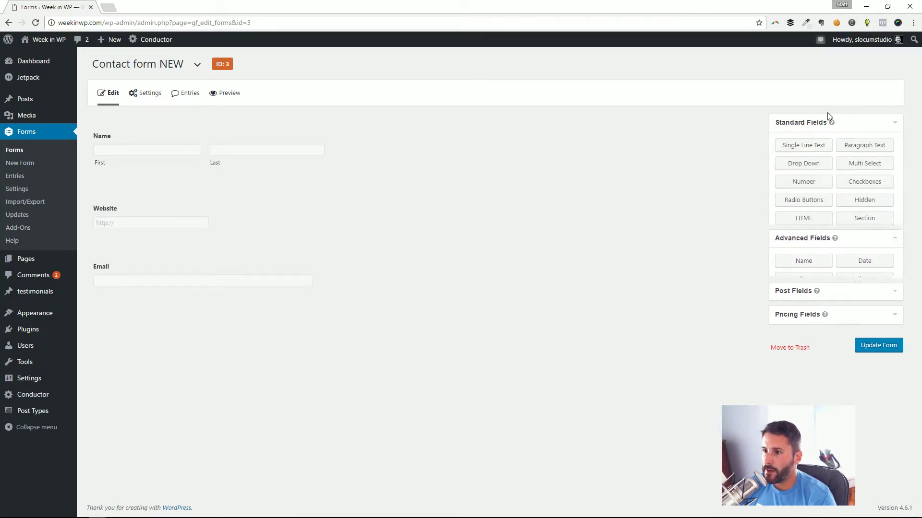
pyautogui.click(864, 146)
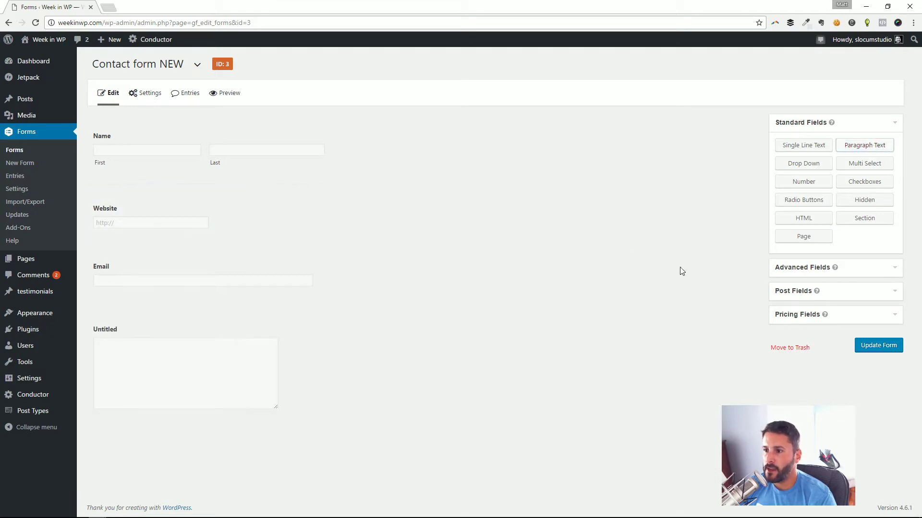
pyautogui.click(872, 267)
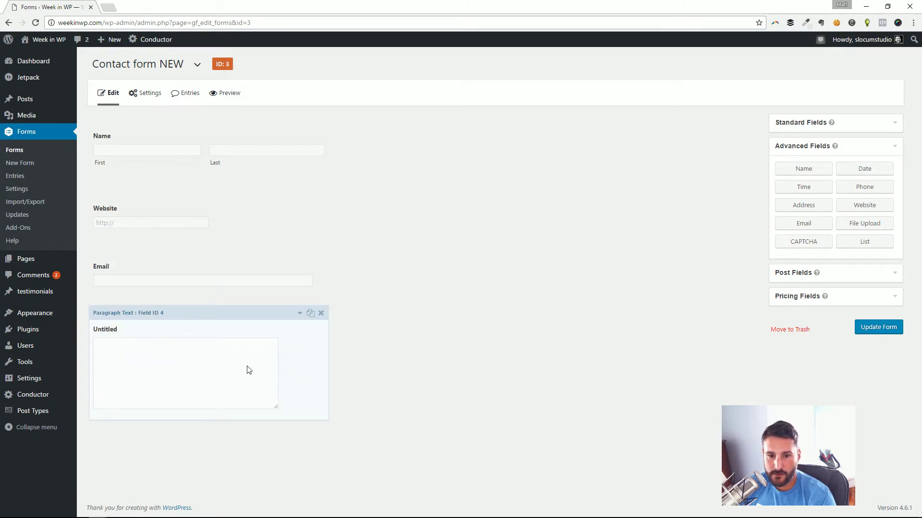
# Relabel the paragraph field 'Comments or questions?' and update the form
pyautogui.click(300, 315)
pyautogui.scroll(-4, 216, 336)
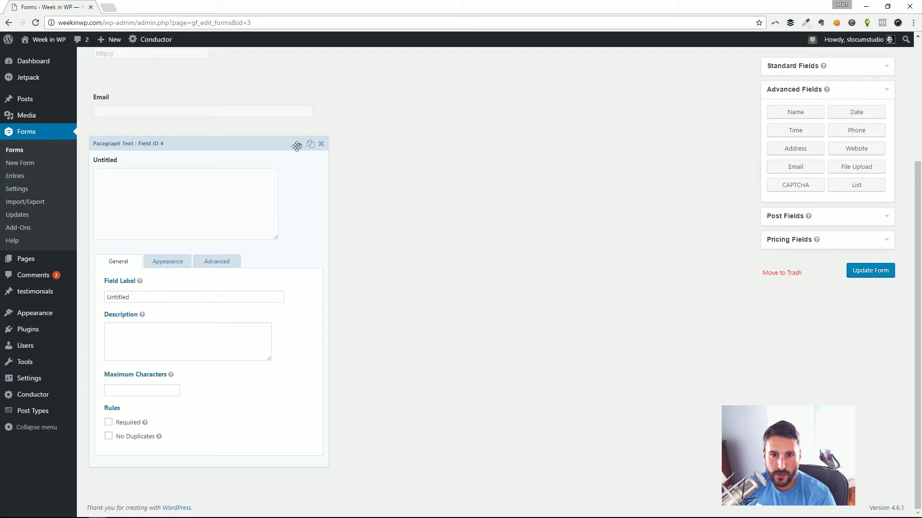
pyautogui.doubleClick(155, 295)
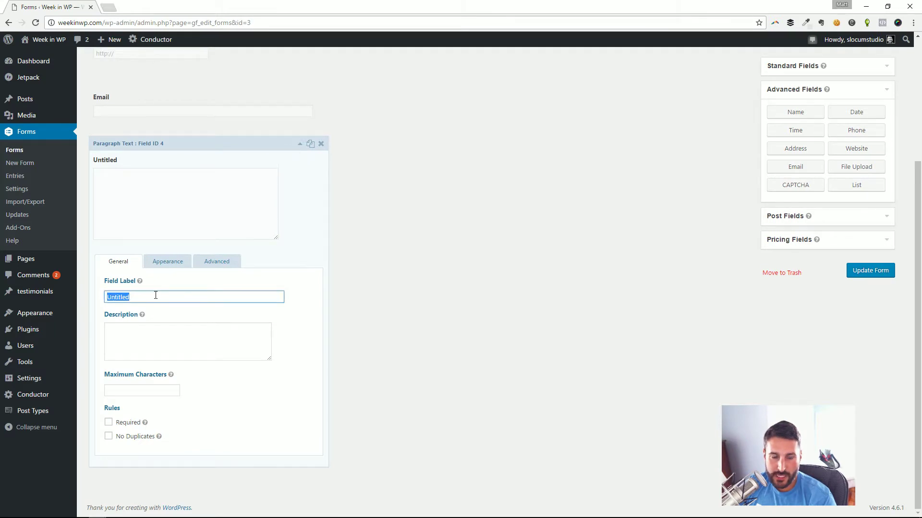
pyautogui.write('Comme')
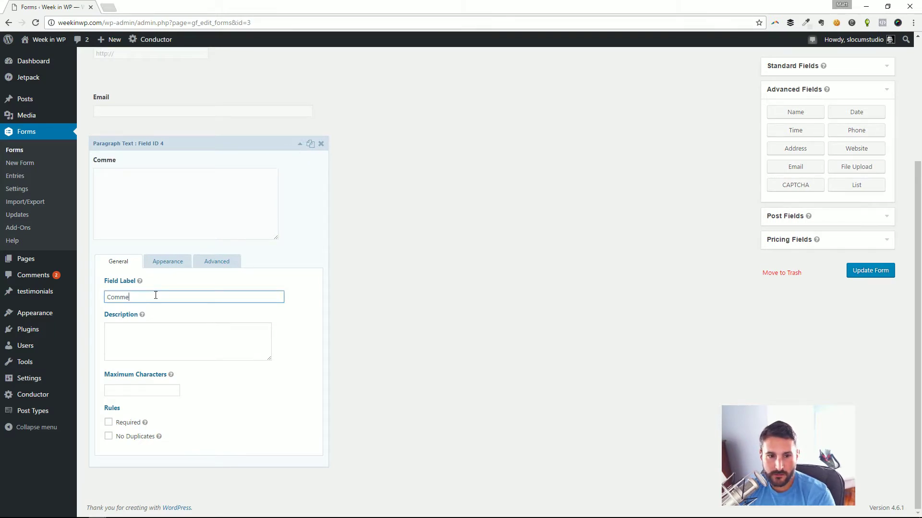
pyautogui.write('nts or questions?')
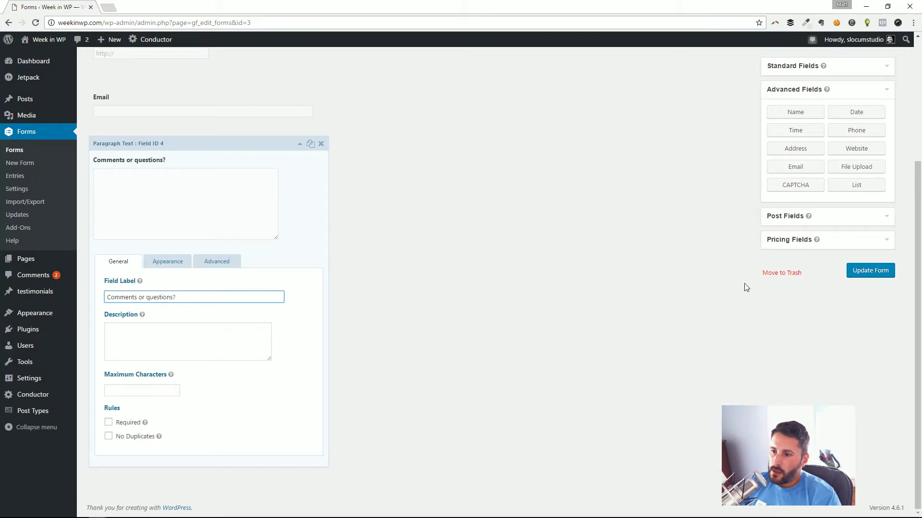
pyautogui.click(859, 276)
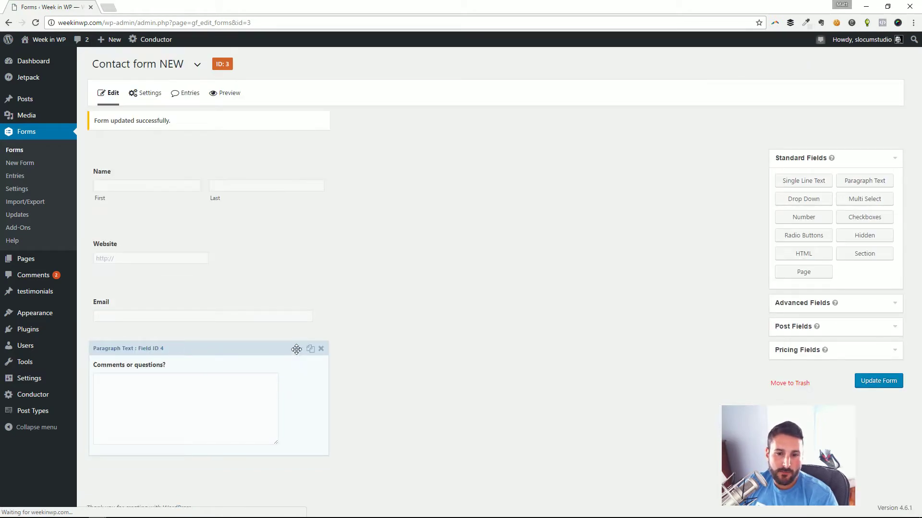
# Review the field's description, maximum characters, Medium size and advanced options
pyautogui.click(298, 349)
pyautogui.scroll(-4, 299, 350)
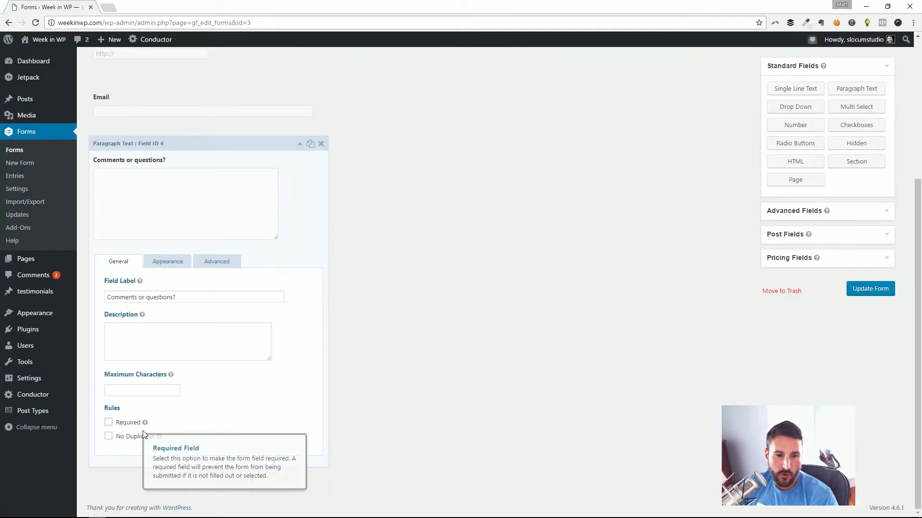
pyautogui.click(172, 341)
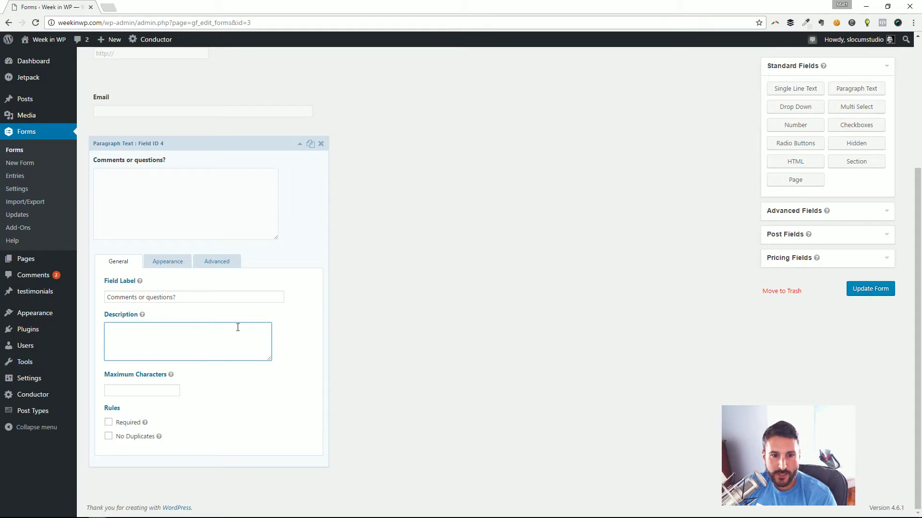
pyautogui.click(158, 392)
pyautogui.click(182, 264)
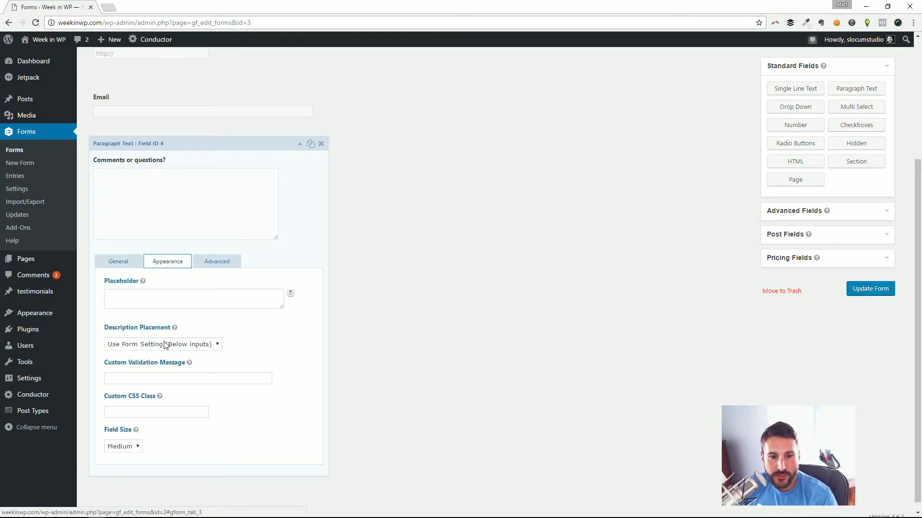
pyautogui.click(123, 446)
pyautogui.click(207, 444)
pyautogui.click(207, 262)
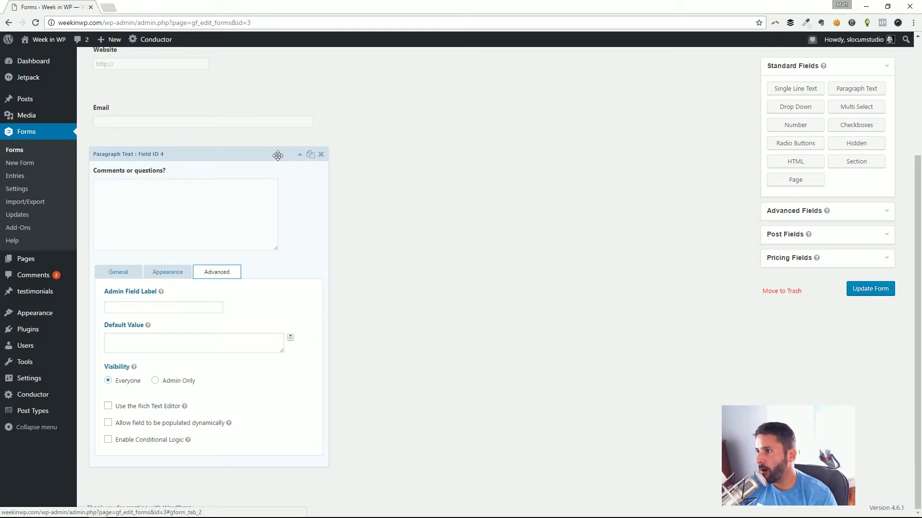
pyautogui.click(310, 154)
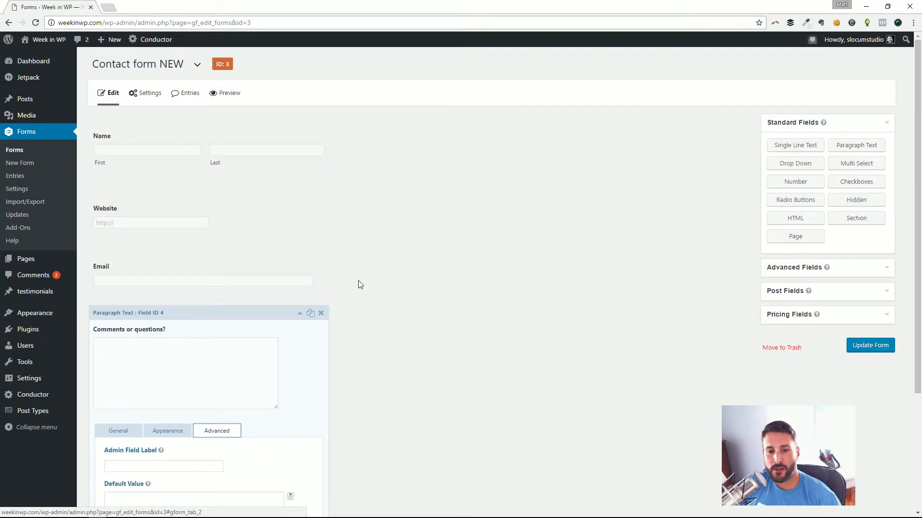
# Collapse the Comments field settings and browse the Advanced, Post and Pricing field groups
pyautogui.click(300, 314)
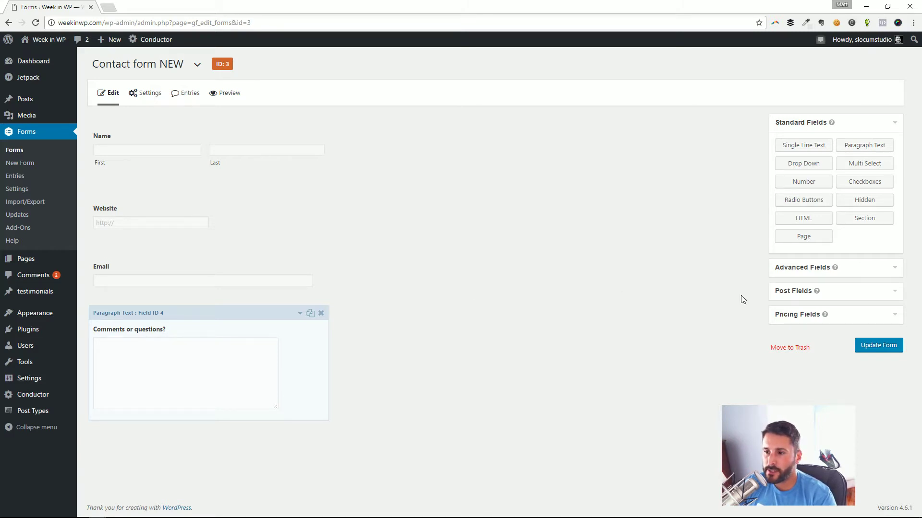
pyautogui.click(870, 270)
pyautogui.click(864, 274)
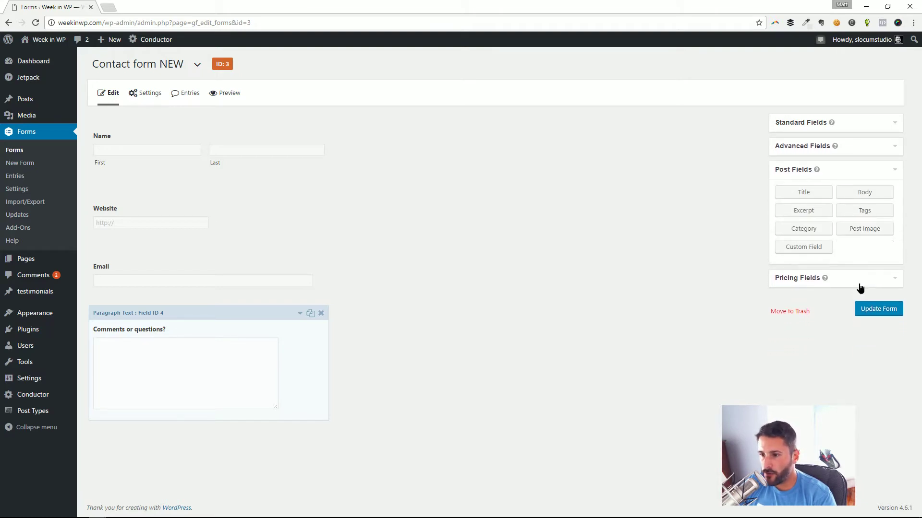
pyautogui.click(860, 287)
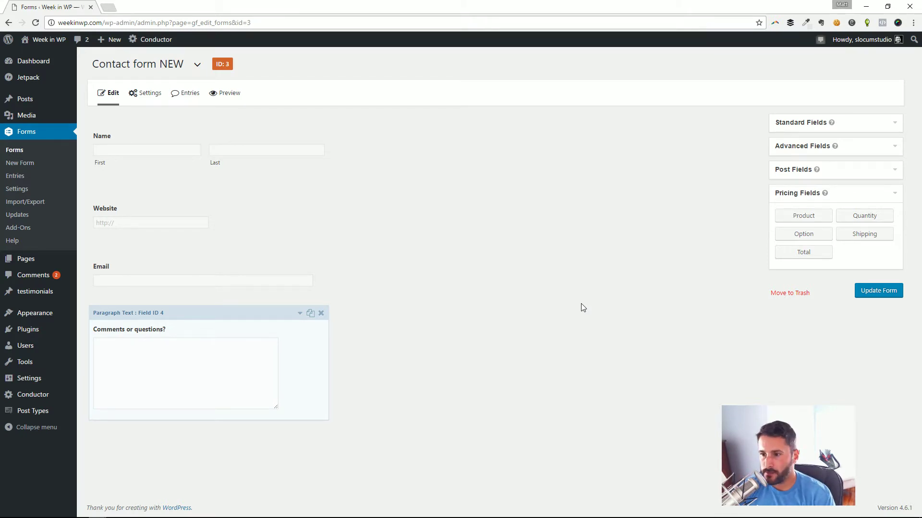
pyautogui.click(862, 170)
pyautogui.click(858, 146)
pyautogui.click(852, 124)
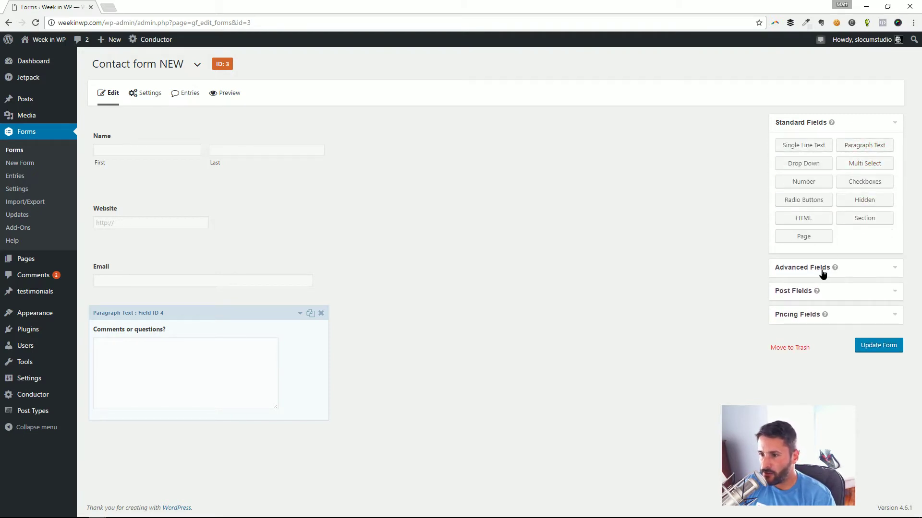
# Expand the Advanced, Post and Pricing groups again, then return to Standard Fields
pyautogui.click(821, 271)
pyautogui.click(859, 275)
pyautogui.click(838, 288)
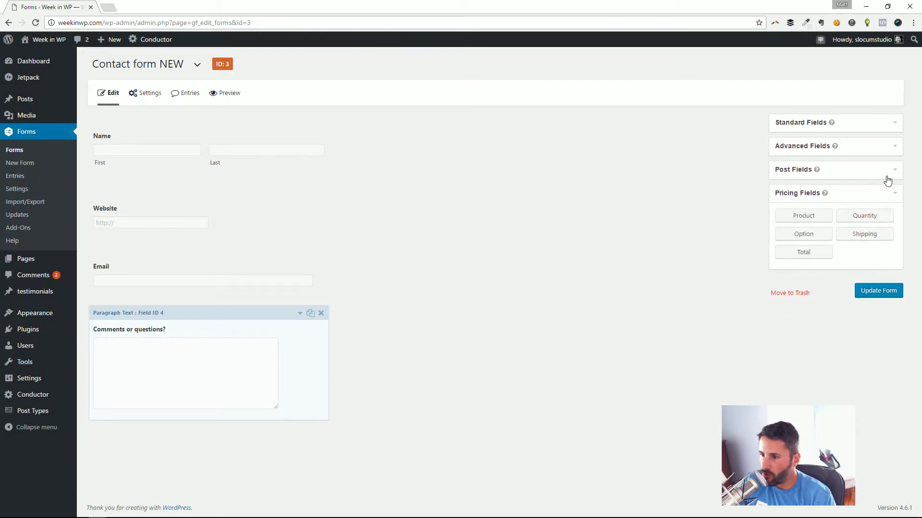
pyautogui.click(870, 170)
pyautogui.click(864, 150)
pyautogui.click(858, 125)
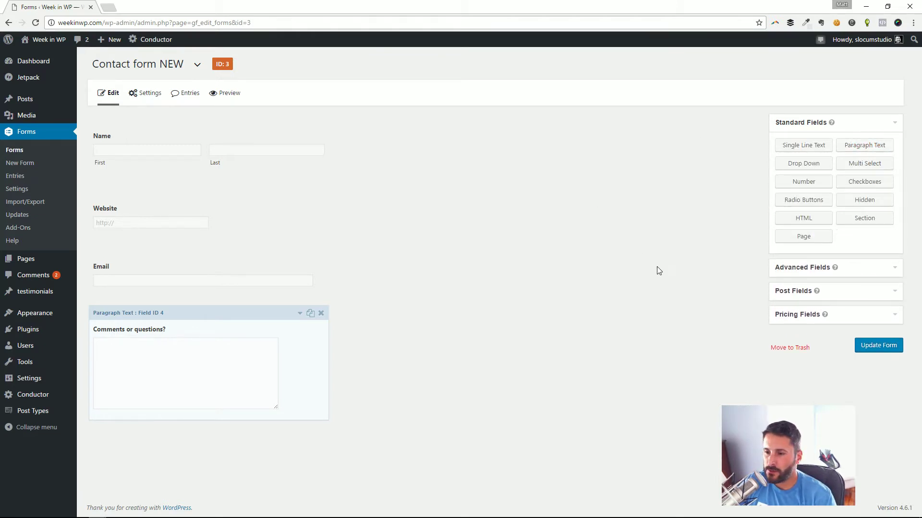
# Save the form and browse the field groups, ending on Pricing Fields (Product, Quantity, Option, Shipping, Total)
pyautogui.click(871, 345)
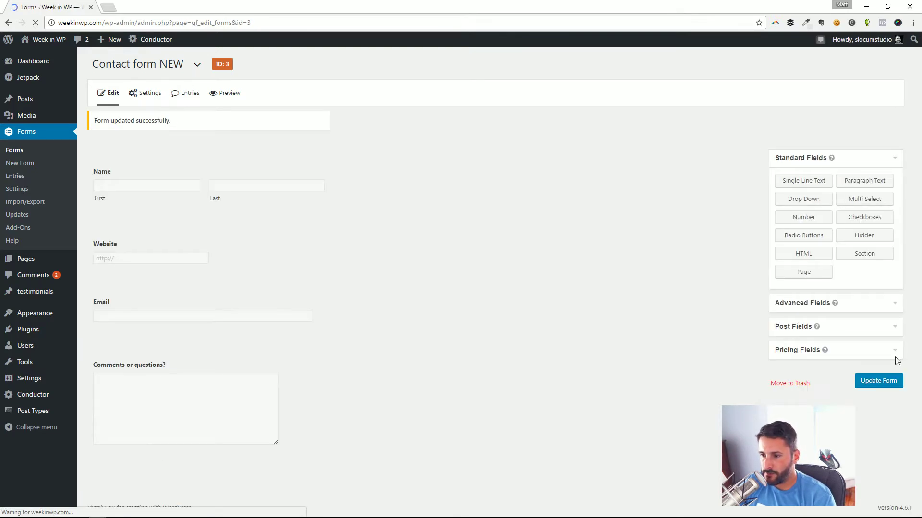
pyautogui.click(852, 305)
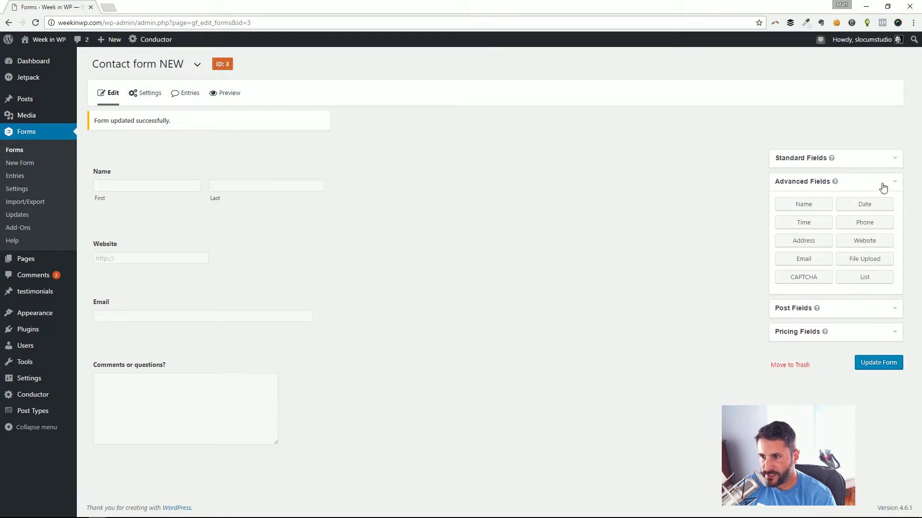
pyautogui.click(889, 162)
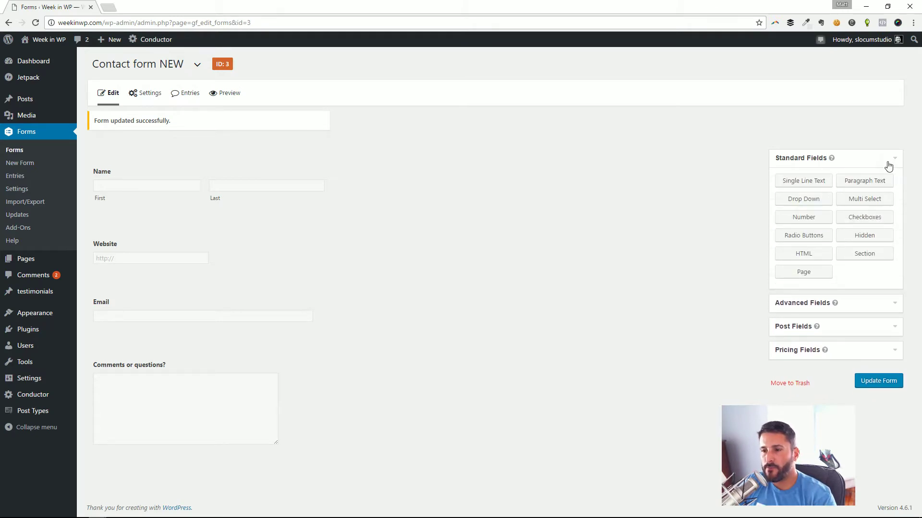
pyautogui.moveTo(834, 267)
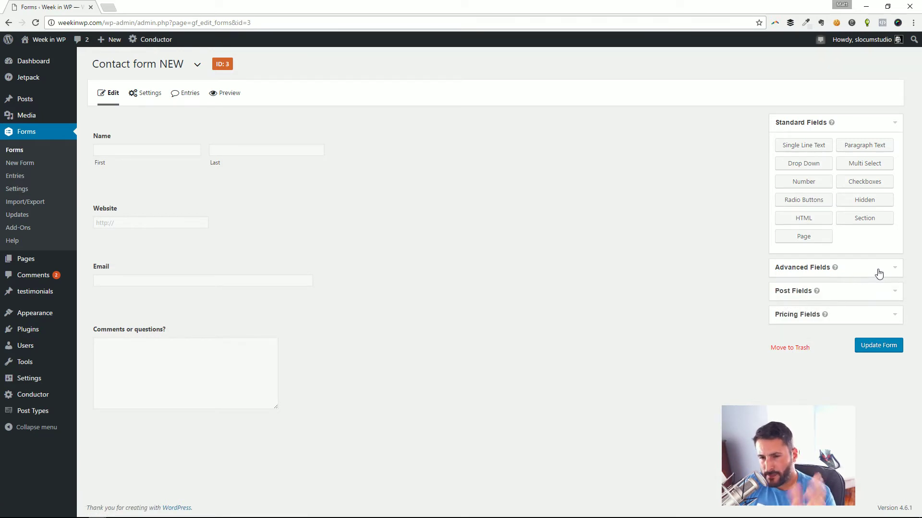
pyautogui.click(893, 268)
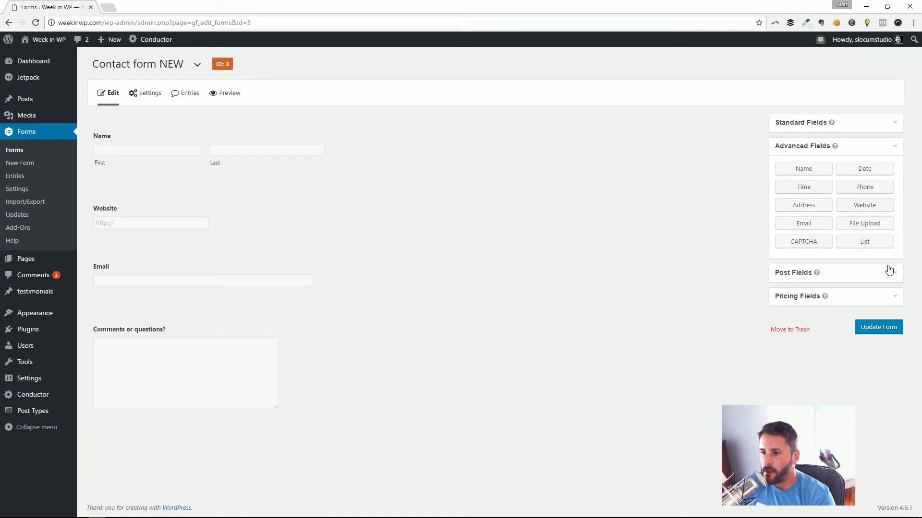
pyautogui.click(891, 272)
pyautogui.click(889, 279)
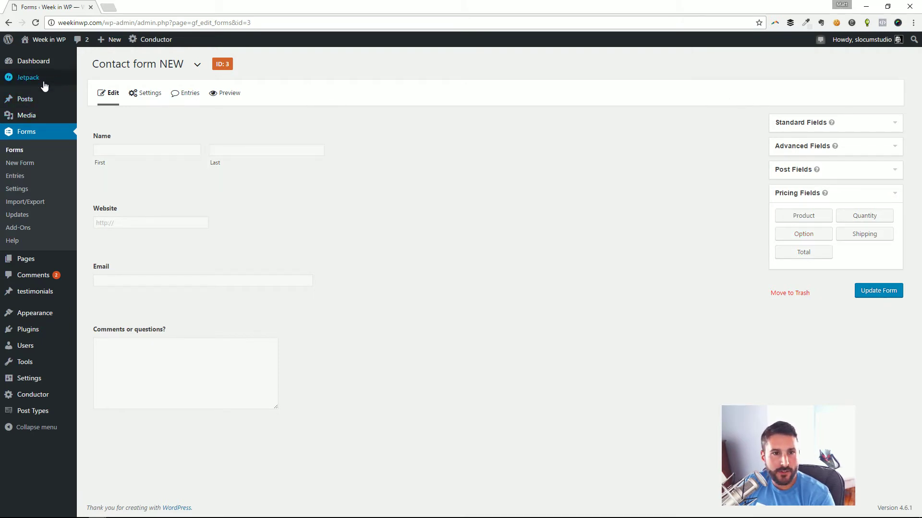
# Go from the forms list to All Pages and scroll down to Home Page
pyautogui.click(31, 151)
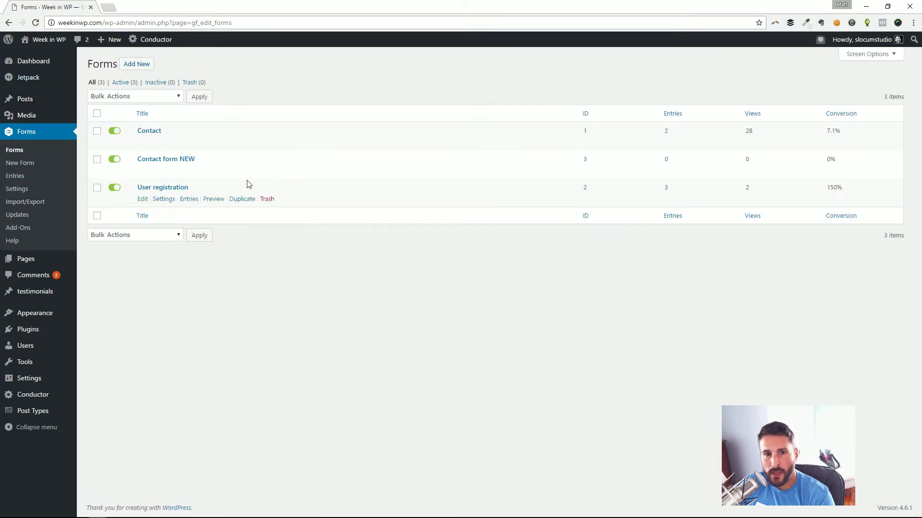
pyautogui.click(869, 54)
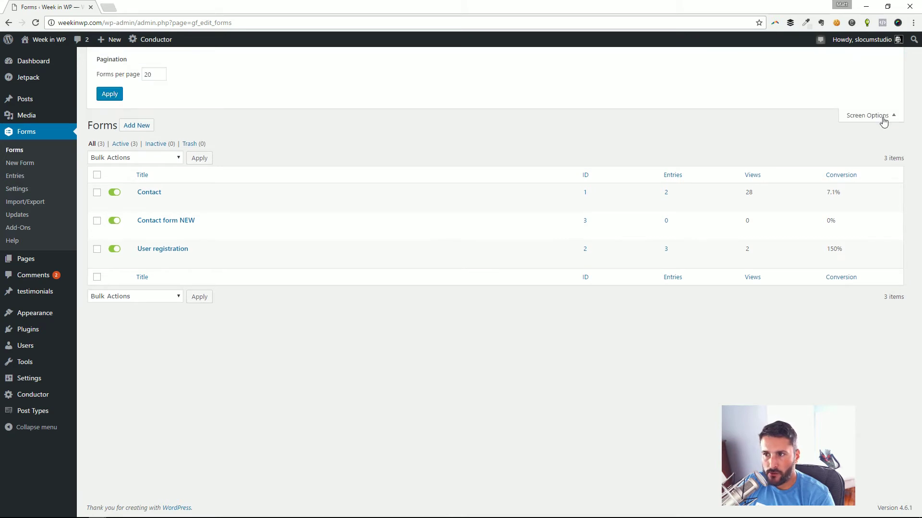
pyautogui.click(861, 118)
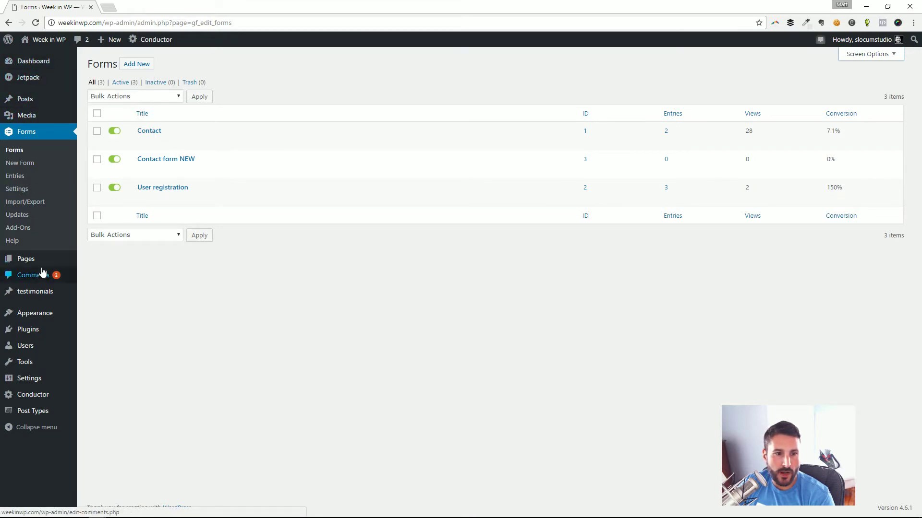
pyautogui.click(115, 265)
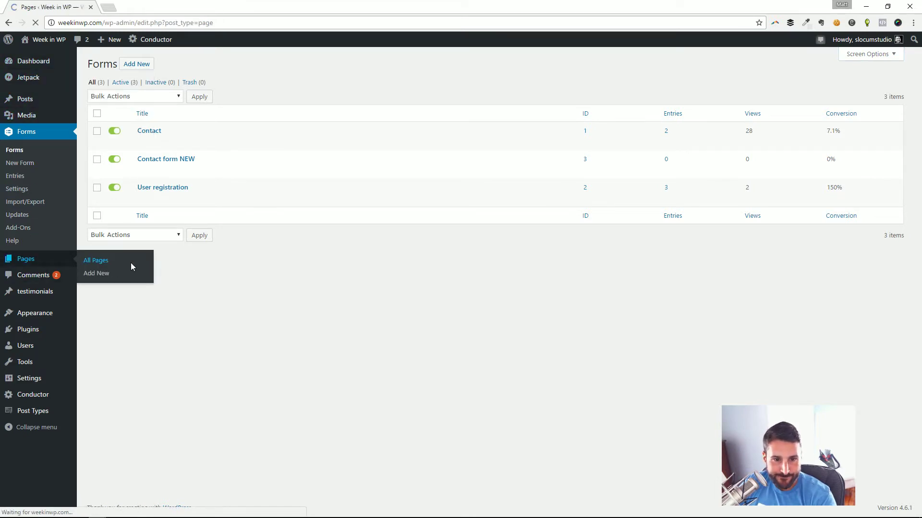
pyautogui.scroll(-5, 237, 304)
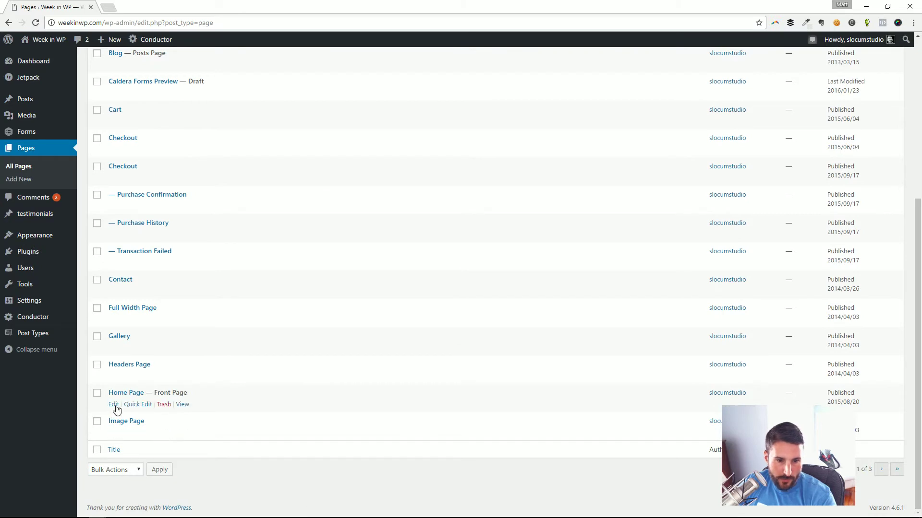
# Edit Home Page and delete the old [ninja_form id=1] shortcode
pyautogui.click(114, 404)
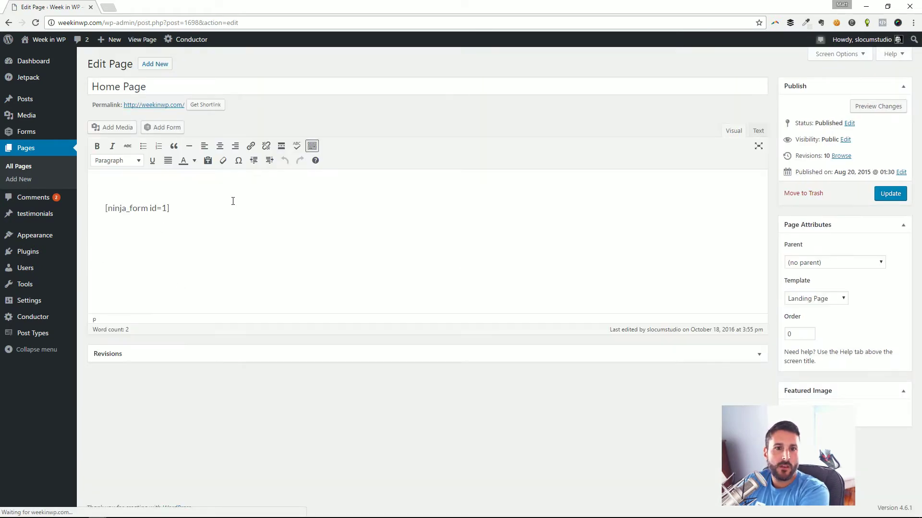
pyautogui.moveTo(233, 202); pyautogui.dragTo(61, 204)
pyautogui.press('BackSpace')
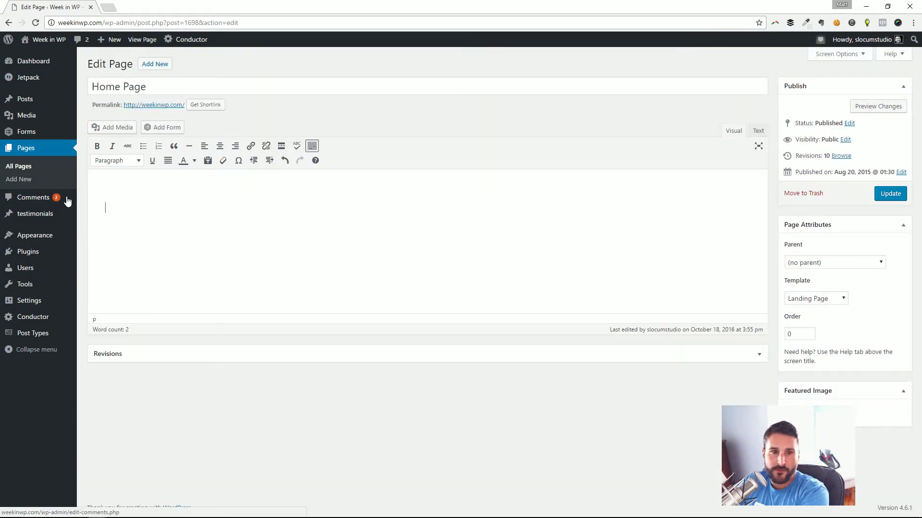
# Insert Contact form NEW into the page with its title and description hidden
pyautogui.click(169, 129)
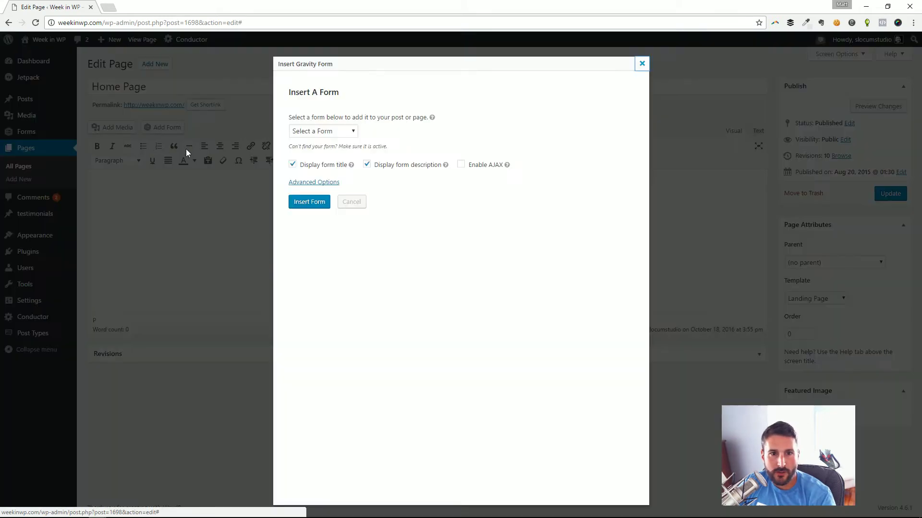
pyautogui.click(336, 131)
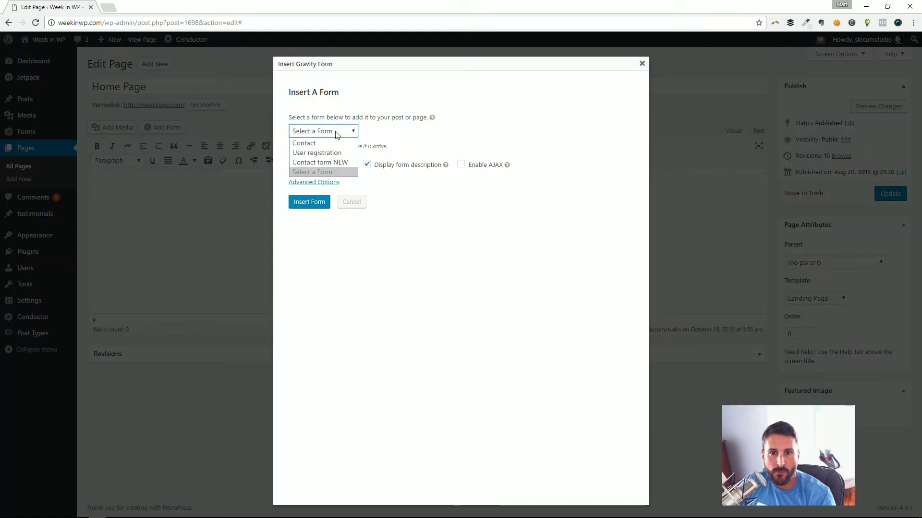
pyautogui.click(332, 163)
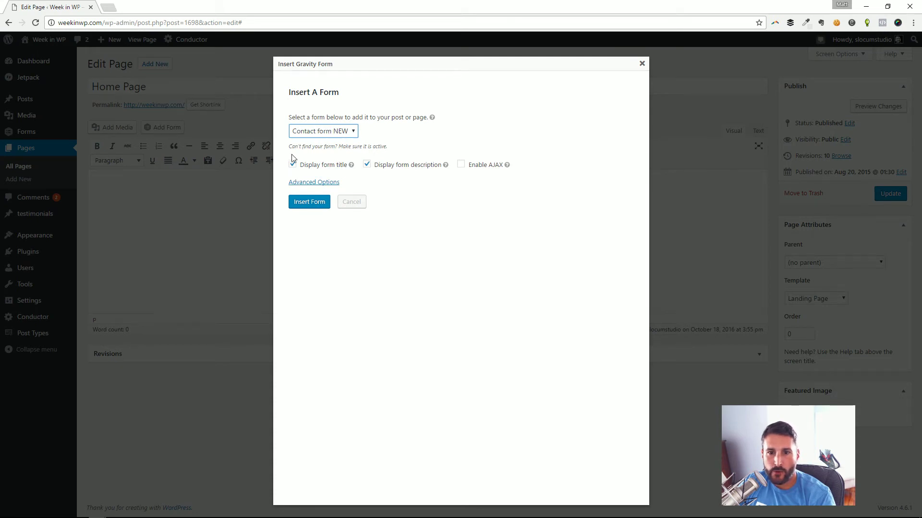
pyautogui.click(307, 167)
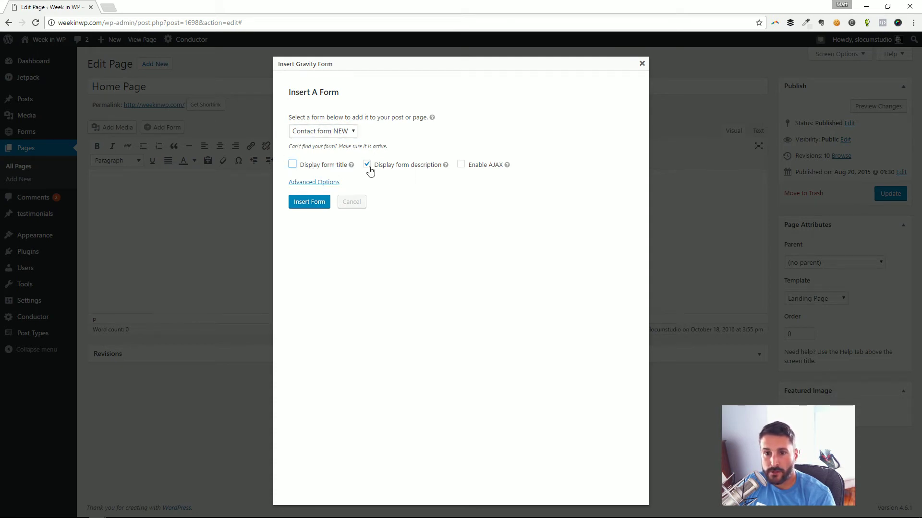
pyautogui.click(402, 167)
pyautogui.click(314, 183)
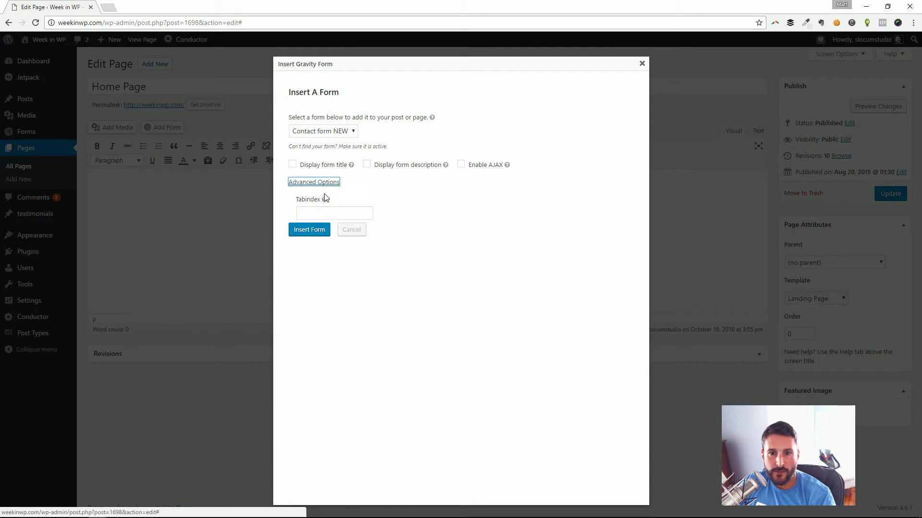
pyautogui.moveTo(324, 207)
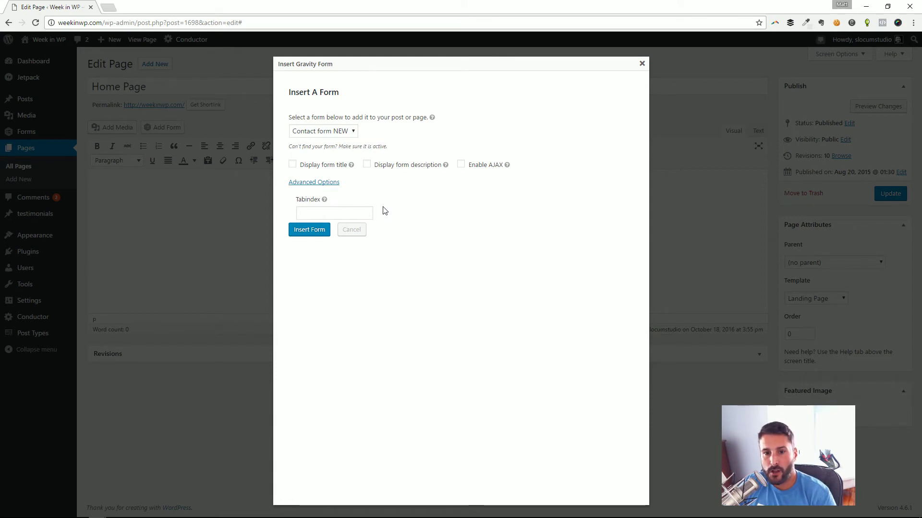
pyautogui.click(309, 230)
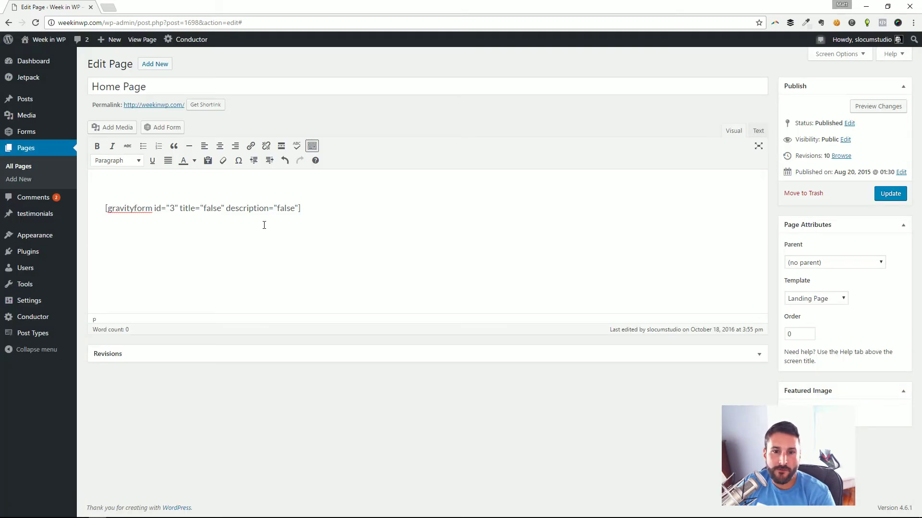
# Update the Home Page and view it live
pyautogui.click(889, 195)
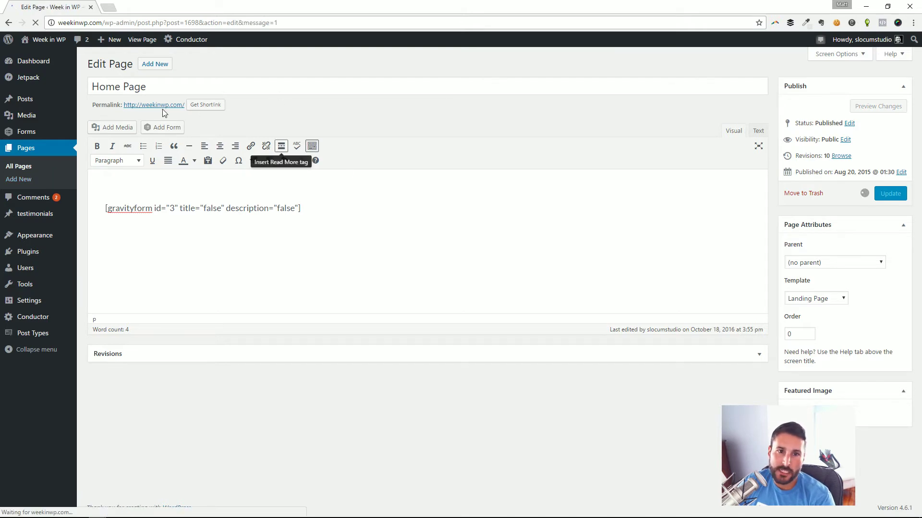
pyautogui.click(150, 134)
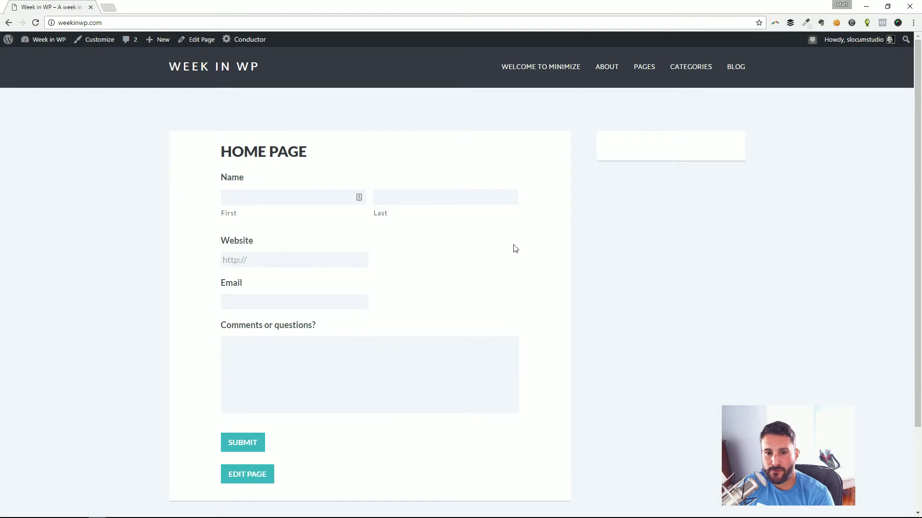
pyautogui.scroll(-2, 317, 240)
# Test the live form's Comments, first name and last name fields, tabbing through them
pyautogui.click(368, 287)
pyautogui.scroll(2, 264, 228)
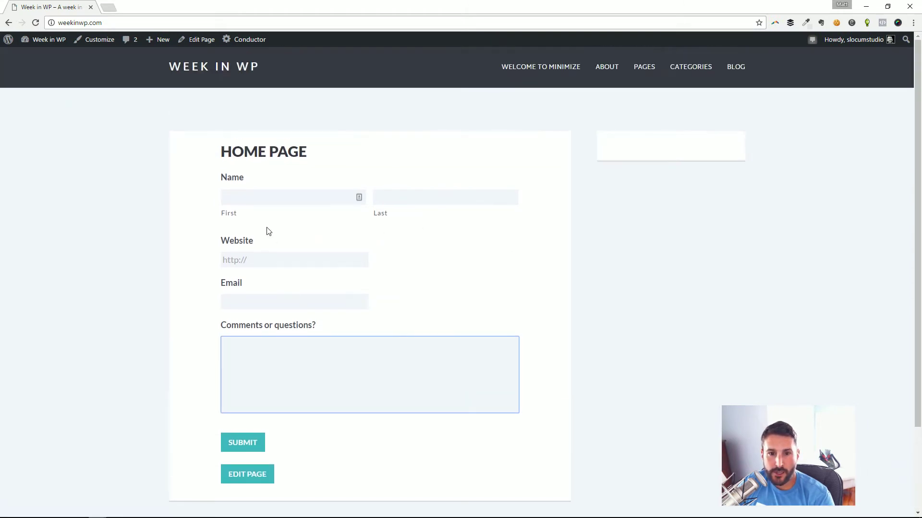
pyautogui.click(346, 197)
pyautogui.click(397, 196)
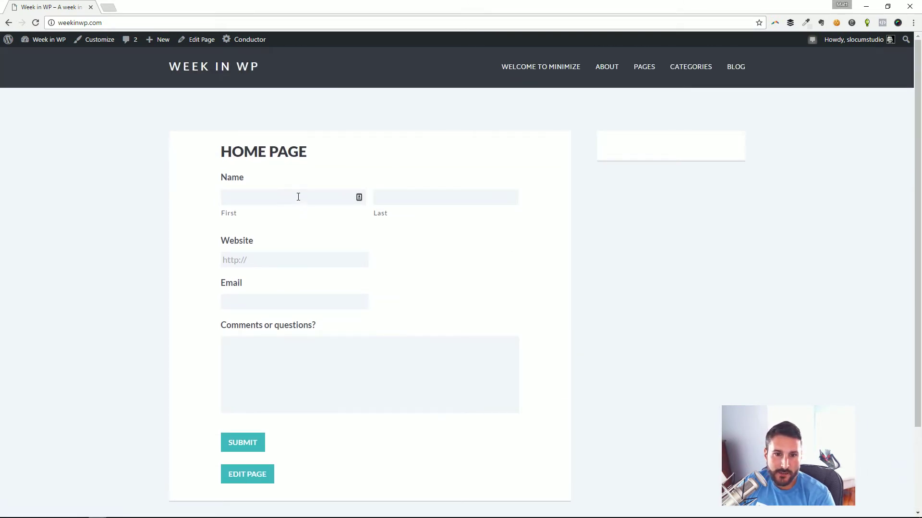
pyautogui.click(298, 197)
pyautogui.click(375, 199)
pyautogui.click(292, 197)
pyautogui.press('Tab')
pyautogui.press('Tab')
pyautogui.press('Tab')
pyautogui.press('Tab')
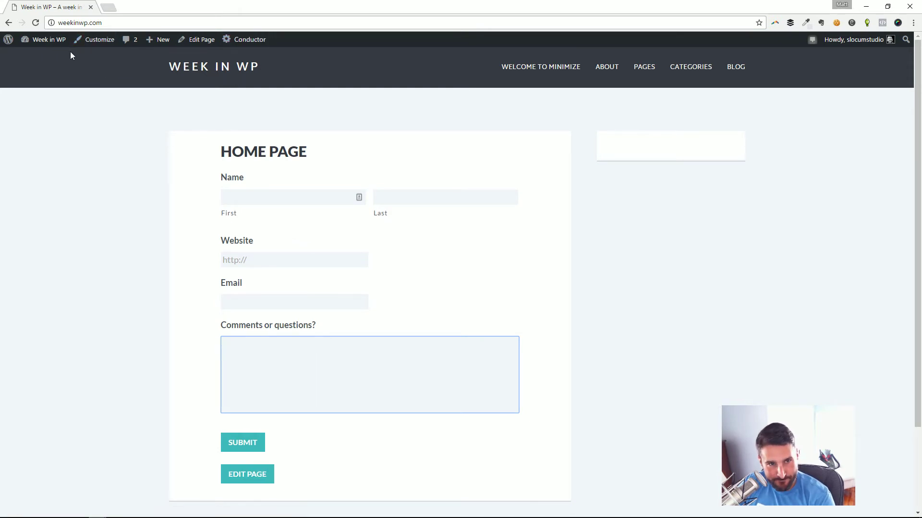
# Open the settings of Contact form NEW from the forms list
pyautogui.moveTo(48, 39)
pyautogui.click(48, 56)
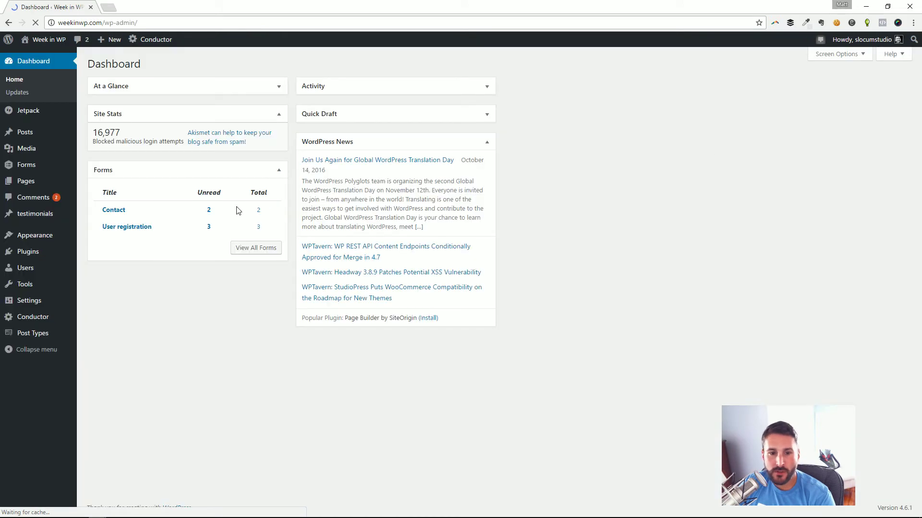
pyautogui.moveTo(26, 165)
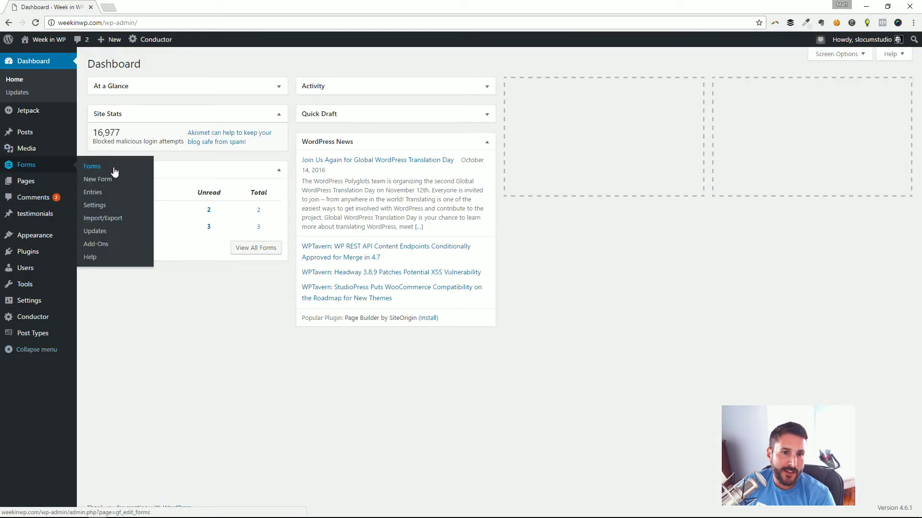
pyautogui.click(114, 169)
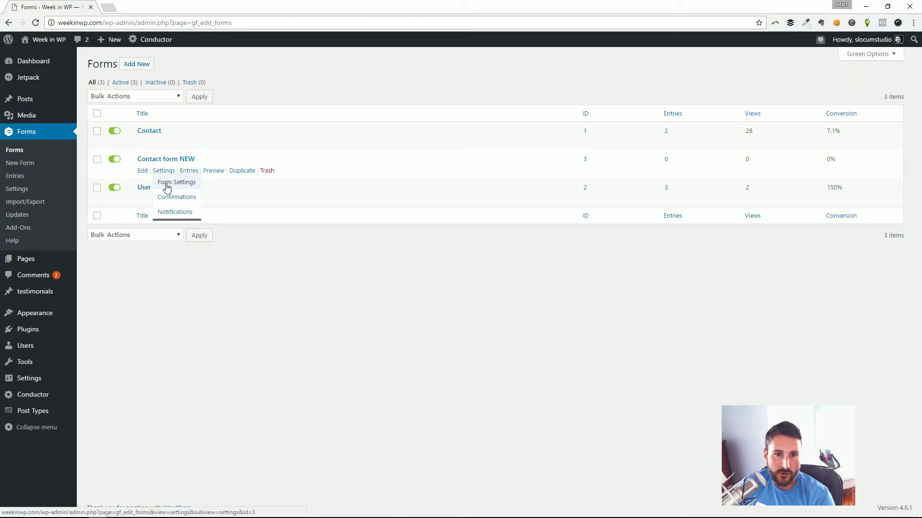
pyautogui.click(165, 185)
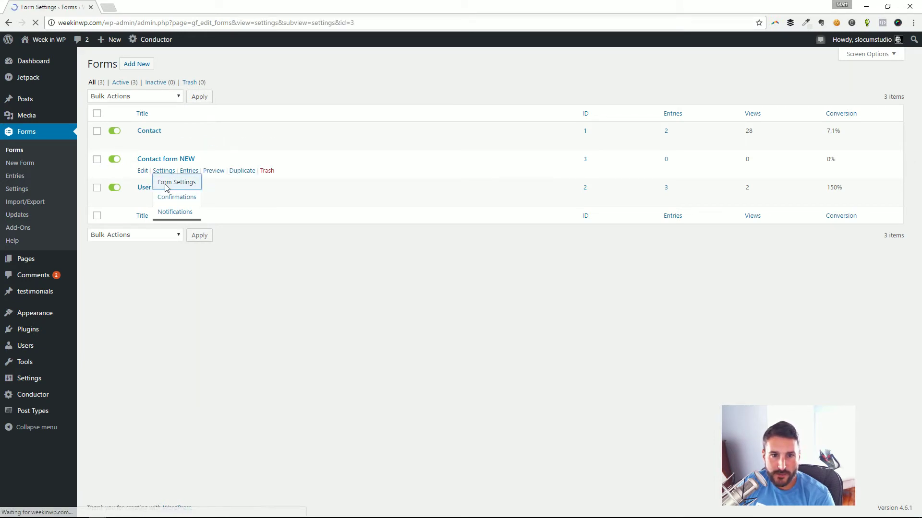
pyautogui.scroll(-5, 331, 247)
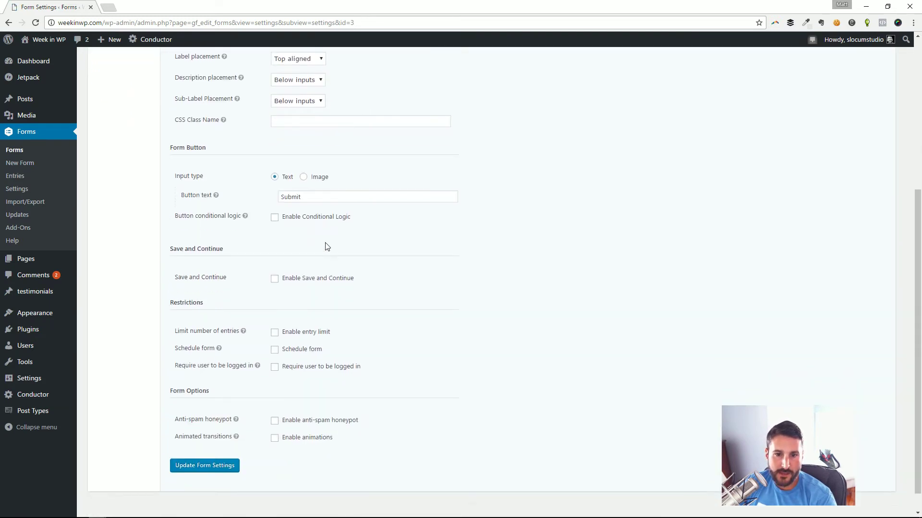
pyautogui.scroll(4, 326, 246)
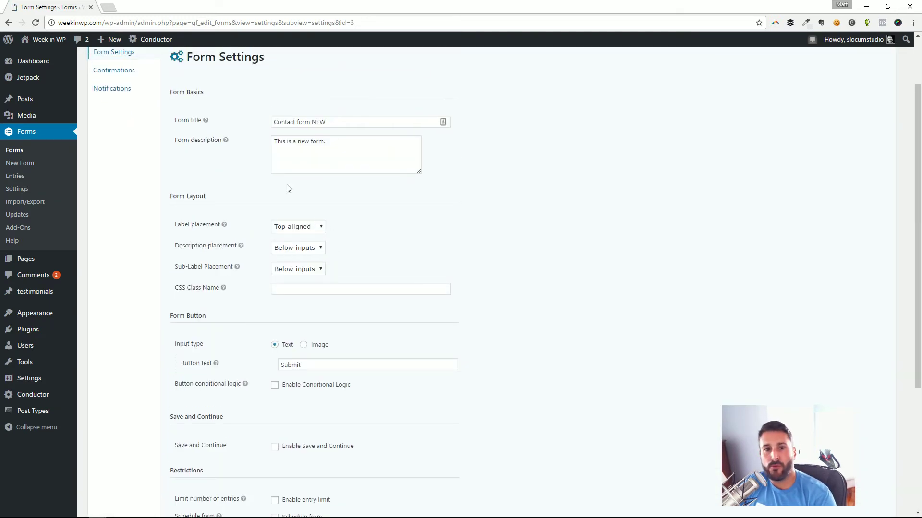
pyautogui.scroll(2, 307, 221)
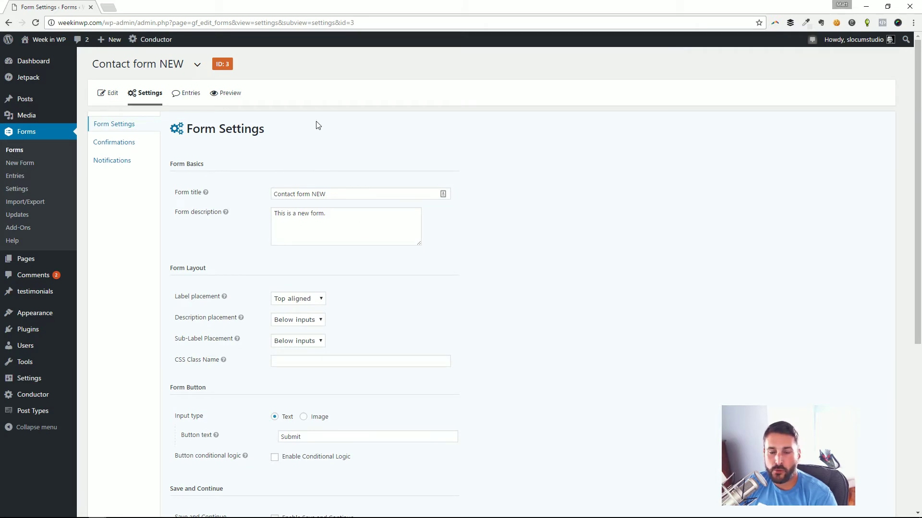
pyautogui.scroll(-4, 315, 130)
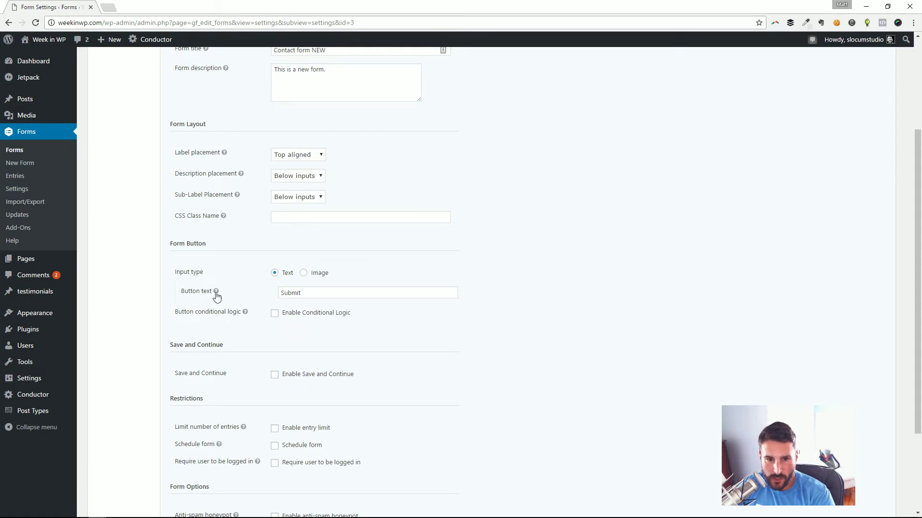
# Change the submit button text to 'Yes, contact me!', keeping it a text button
pyautogui.click(335, 292)
pyautogui.doubleClick(336, 294)
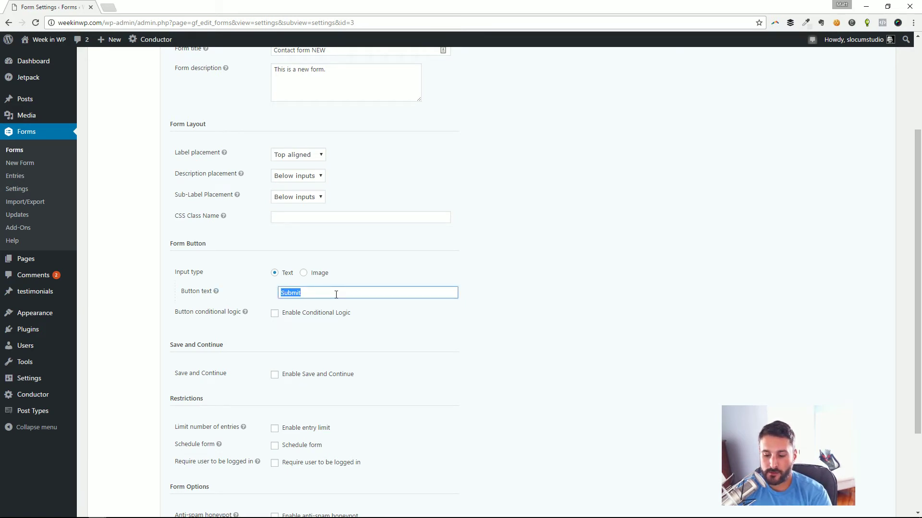
pyautogui.write('Yes, contact me!')
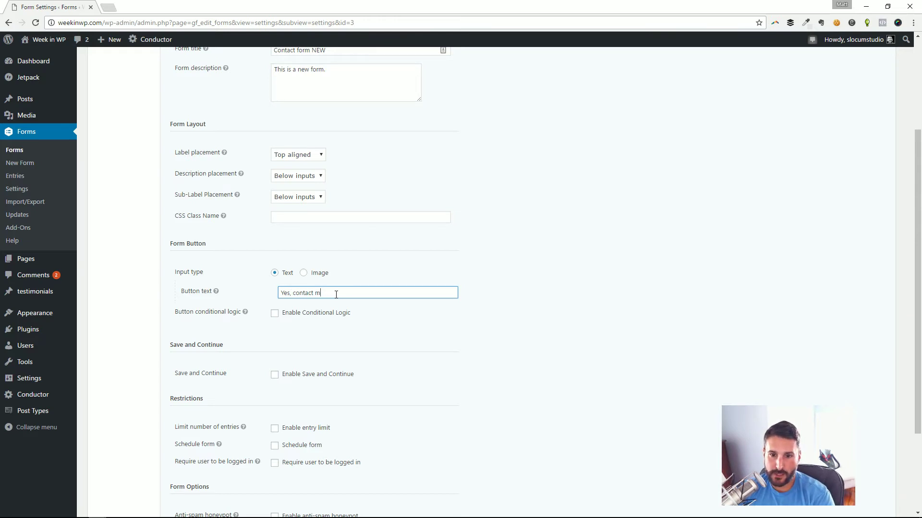
pyautogui.click(309, 273)
pyautogui.click(283, 293)
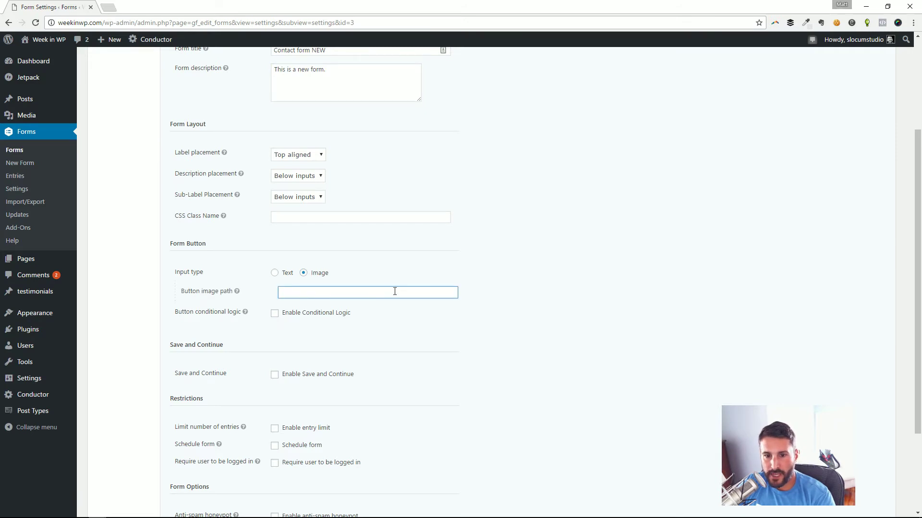
pyautogui.click(323, 279)
pyautogui.click(275, 274)
pyautogui.click(298, 293)
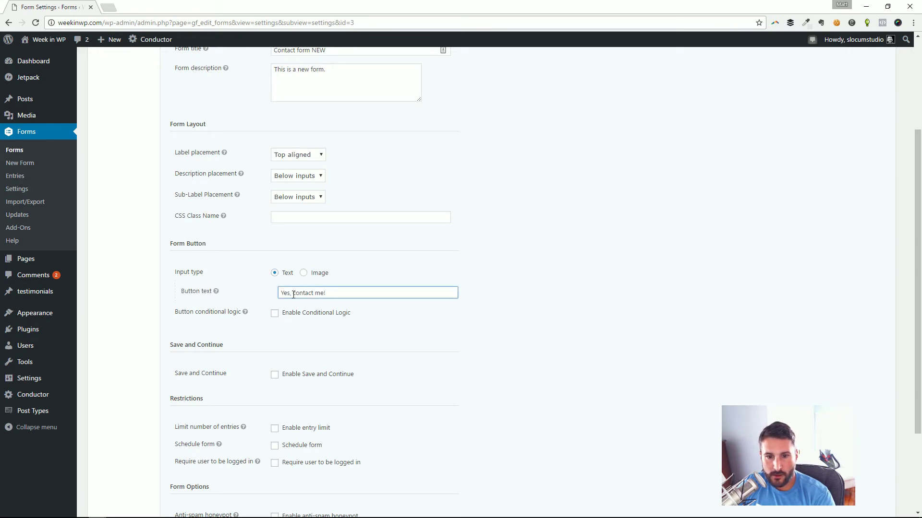
# Enable conditional logic on the form button, keeping it set to Show
pyautogui.click(274, 313)
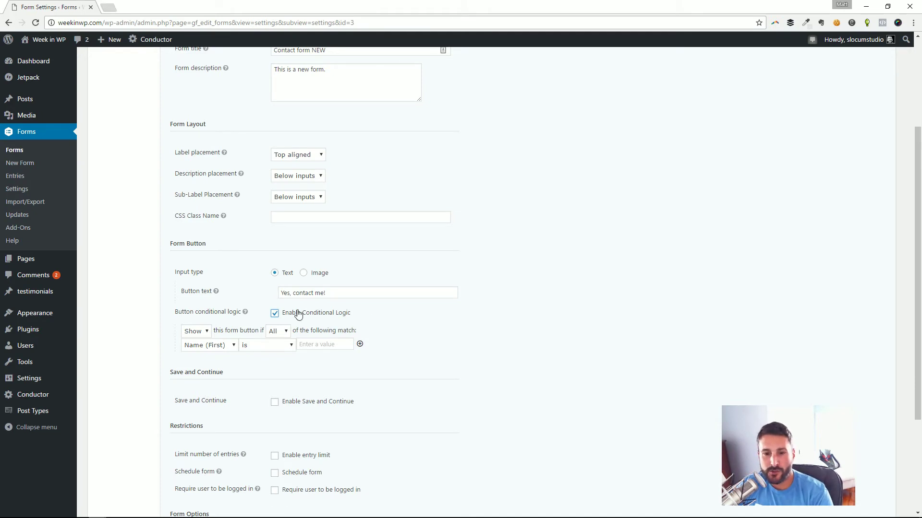
pyautogui.click(201, 334)
pyautogui.click(197, 339)
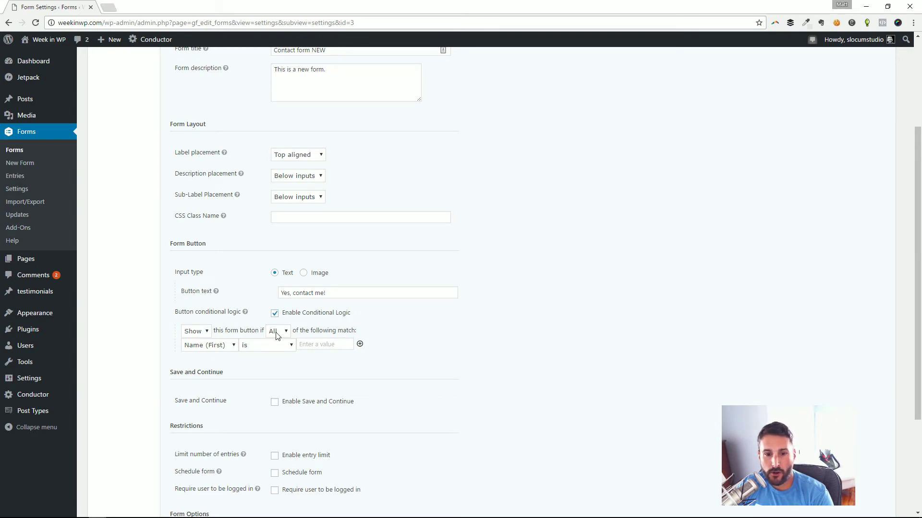
# Try a rule on the Comments or questions? field with 'contains' and value 1
pyautogui.click(230, 347)
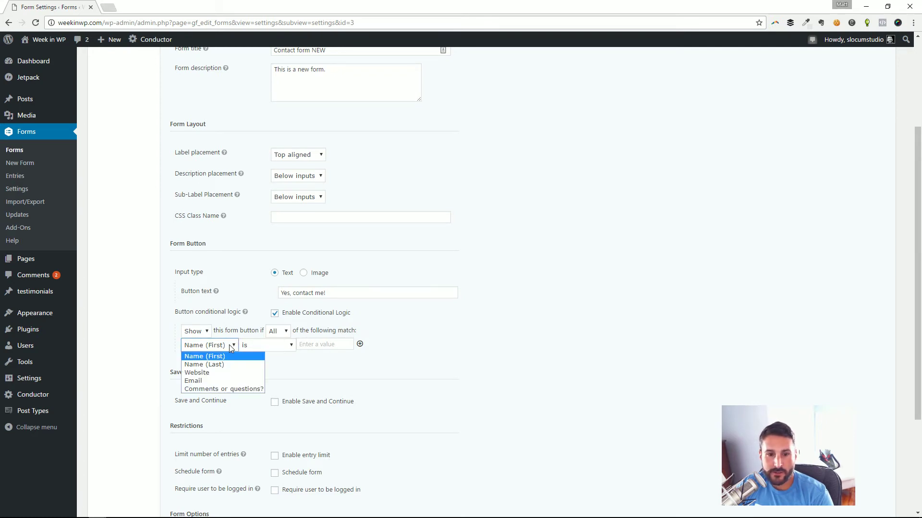
pyautogui.click(242, 390)
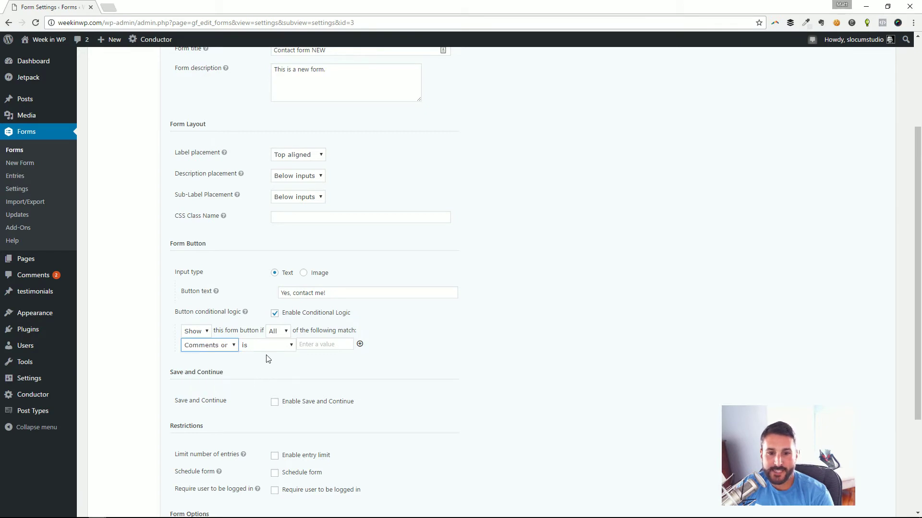
pyautogui.click(230, 348)
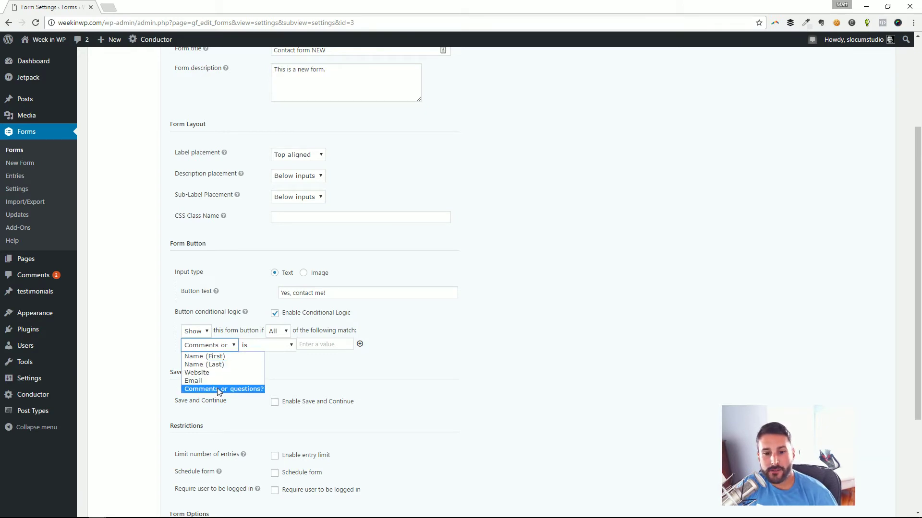
pyautogui.click(220, 389)
pyautogui.click(272, 345)
pyautogui.click(272, 345)
pyautogui.click(272, 346)
pyautogui.click(278, 389)
pyautogui.click(320, 344)
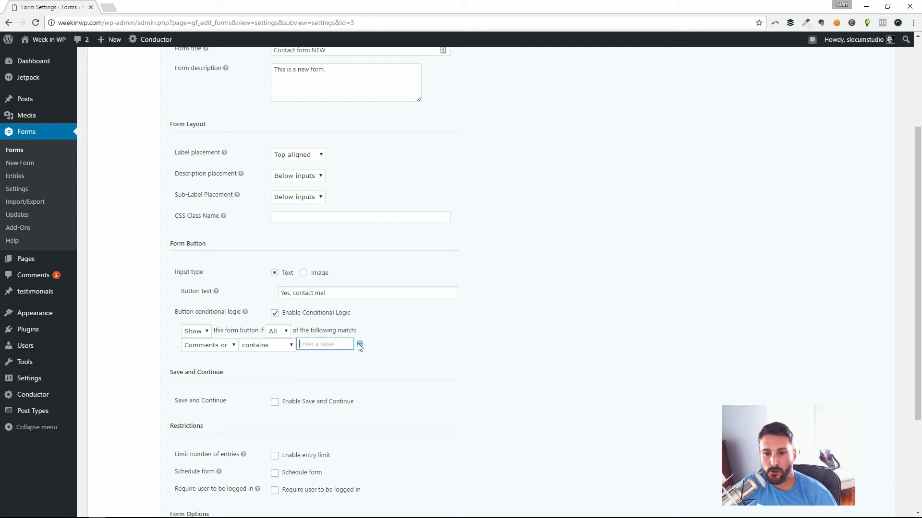
pyautogui.write('1')
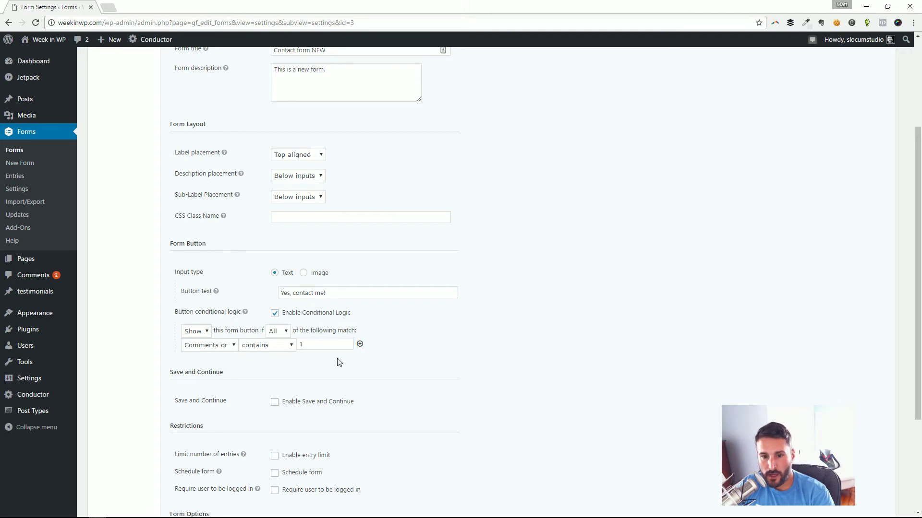
pyautogui.click(291, 345)
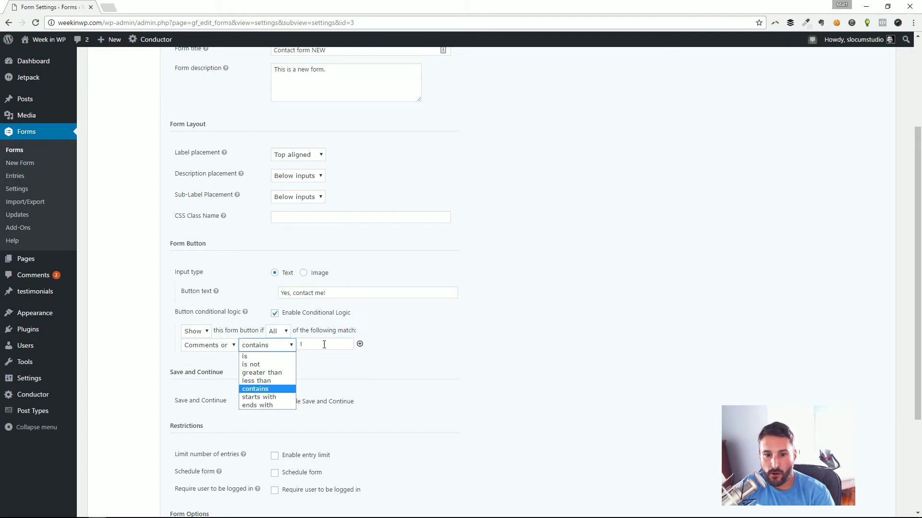
pyautogui.click(315, 346)
# Change the rule to the Email field with the 'is' comparison, value left blank
pyautogui.click(216, 345)
pyautogui.click(214, 371)
pyautogui.click(202, 346)
pyautogui.click(217, 379)
pyautogui.click(287, 346)
pyautogui.click(313, 344)
pyautogui.click(268, 345)
pyautogui.click(330, 354)
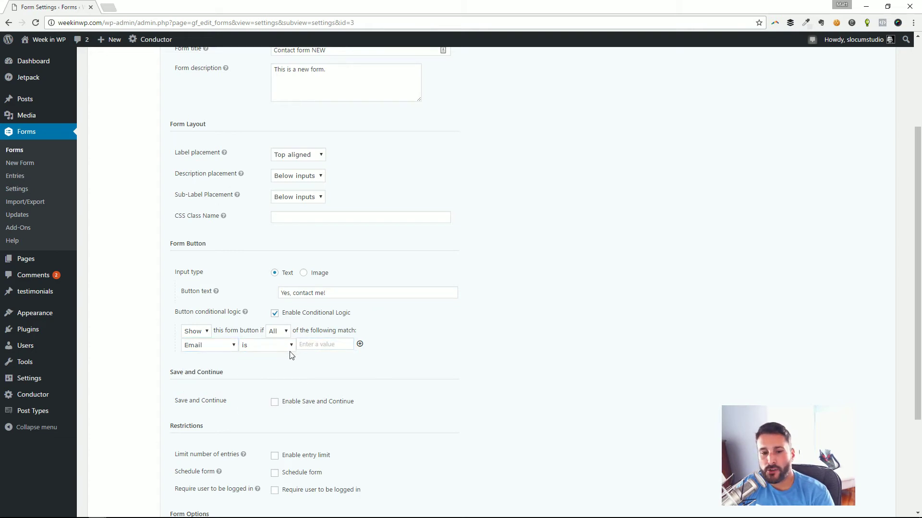
pyautogui.scroll(-3, 303, 298)
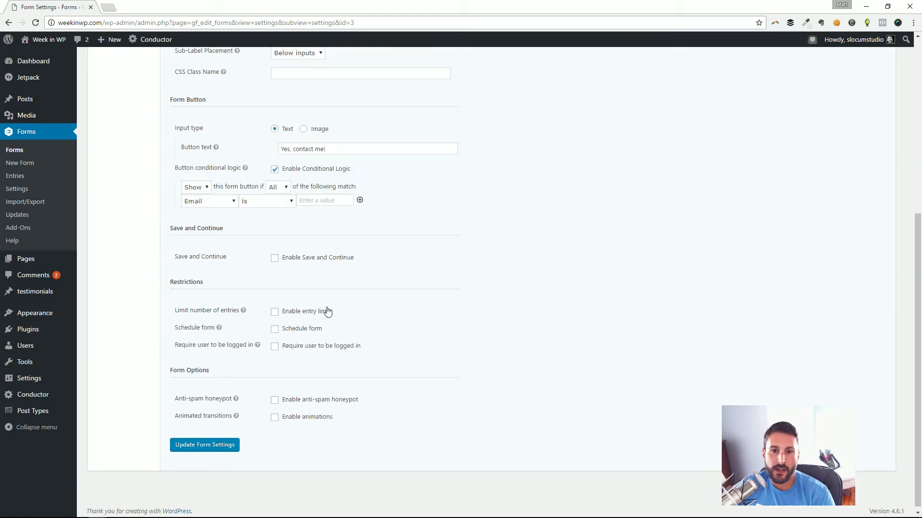
pyautogui.scroll(4, 432, 319)
pyautogui.scroll(-4, 362, 259)
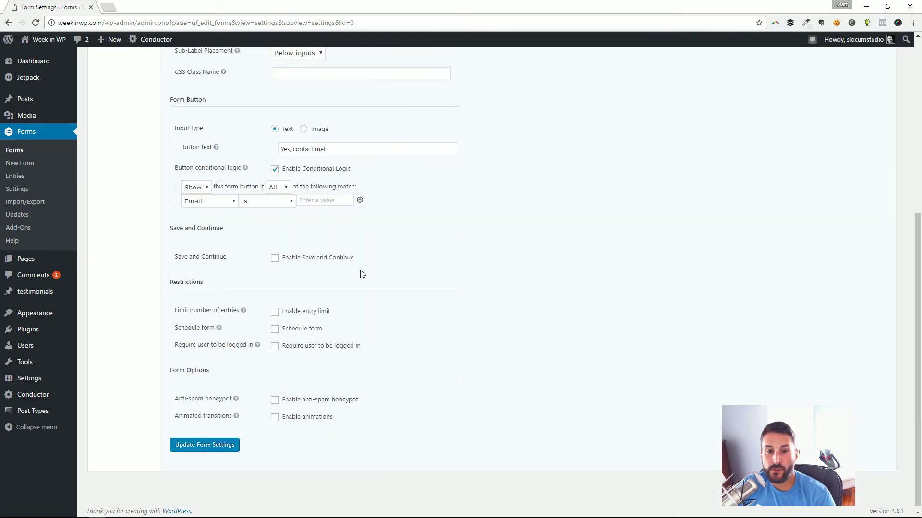
pyautogui.scroll(6, 362, 273)
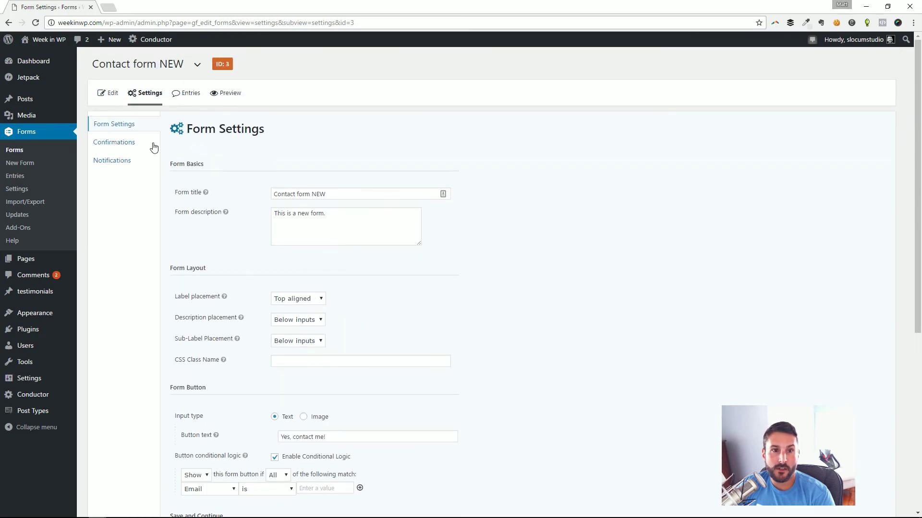
# Keep the Default Confirmation as a Text message after trying Page and Redirect, then view Notifications
pyautogui.click(124, 146)
pyautogui.click(495, 78)
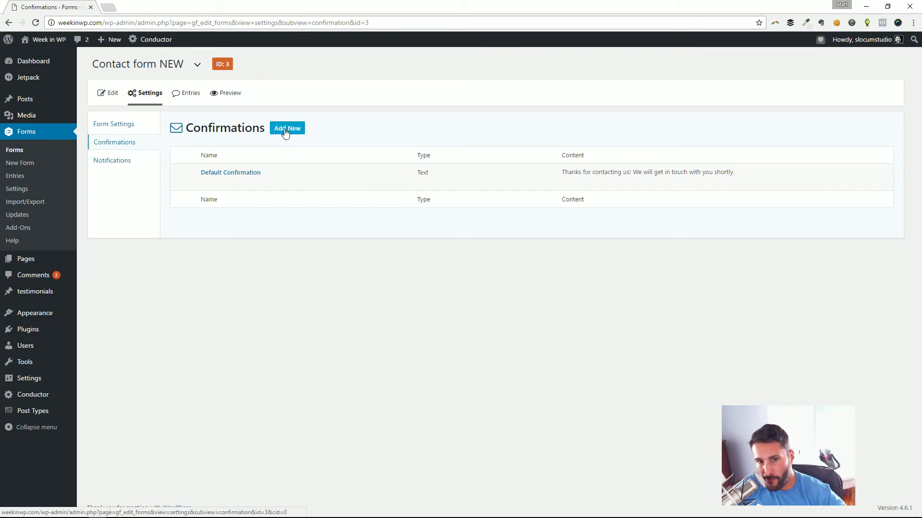
pyautogui.click(206, 185)
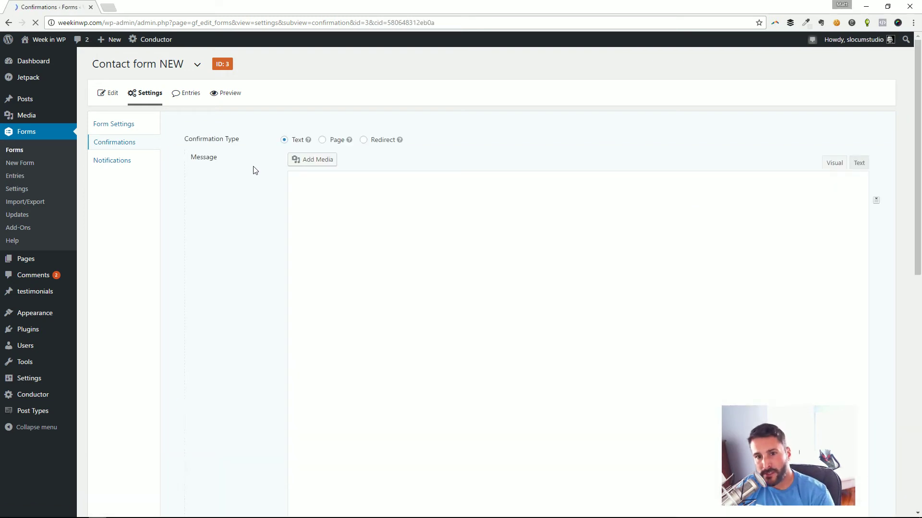
pyautogui.click(322, 141)
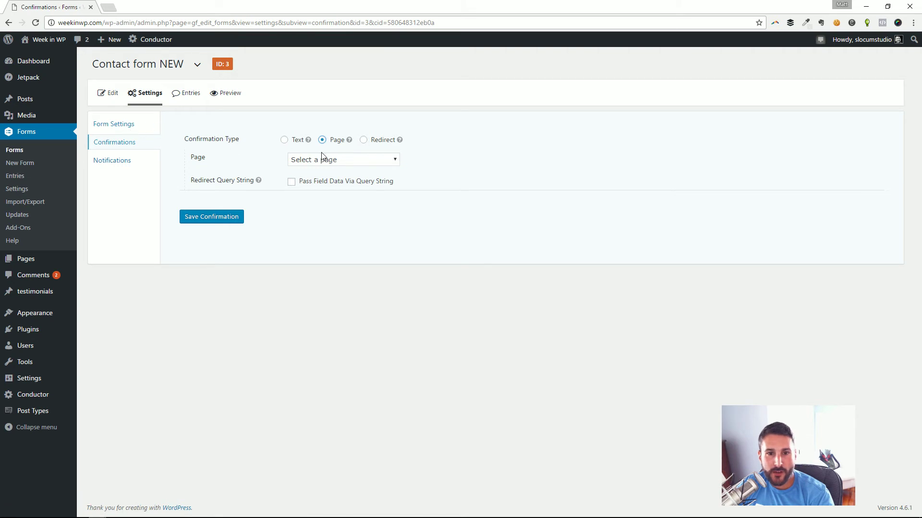
pyautogui.click(295, 140)
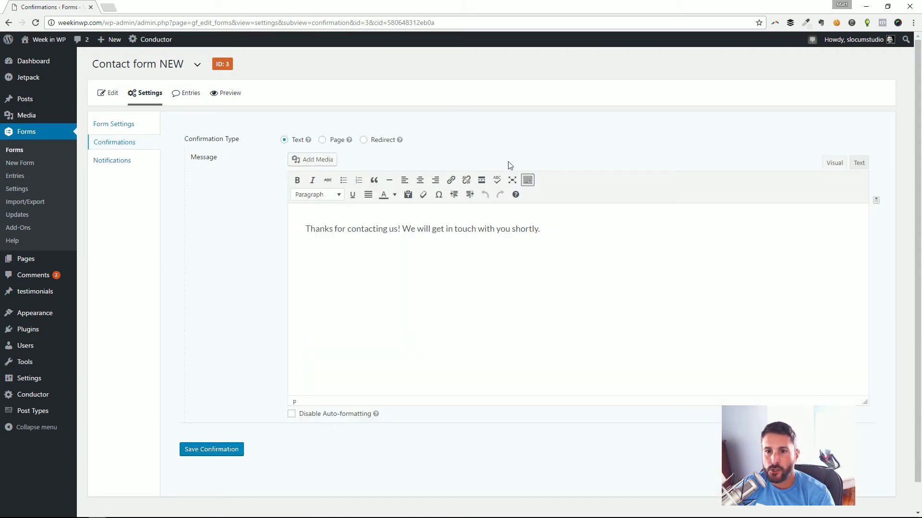
pyautogui.click(382, 141)
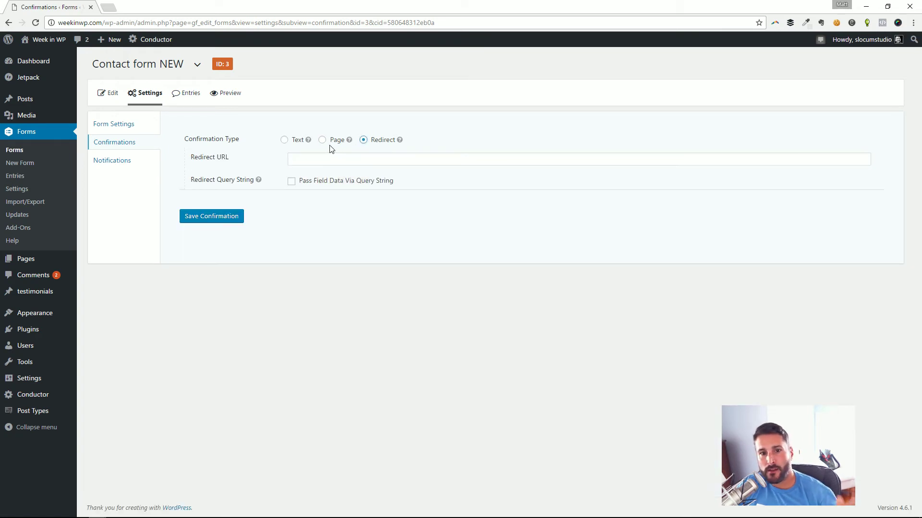
pyautogui.click(332, 142)
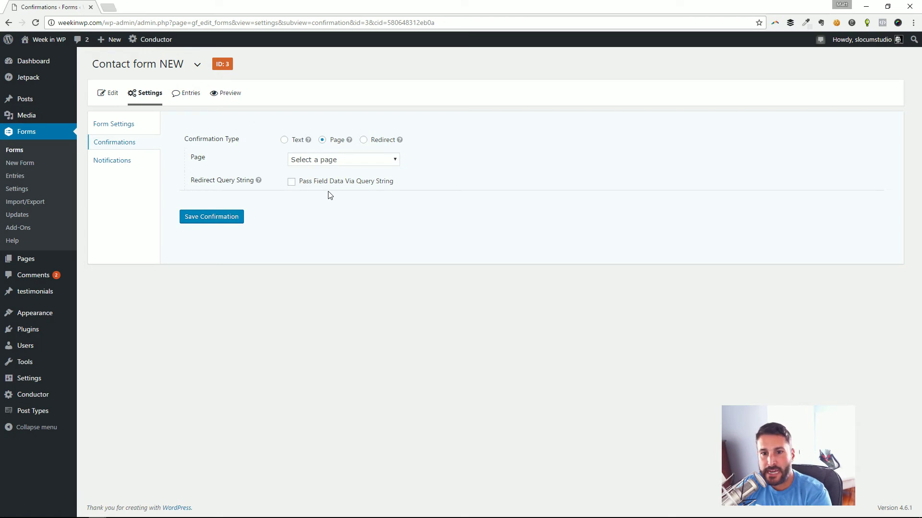
pyautogui.click(303, 141)
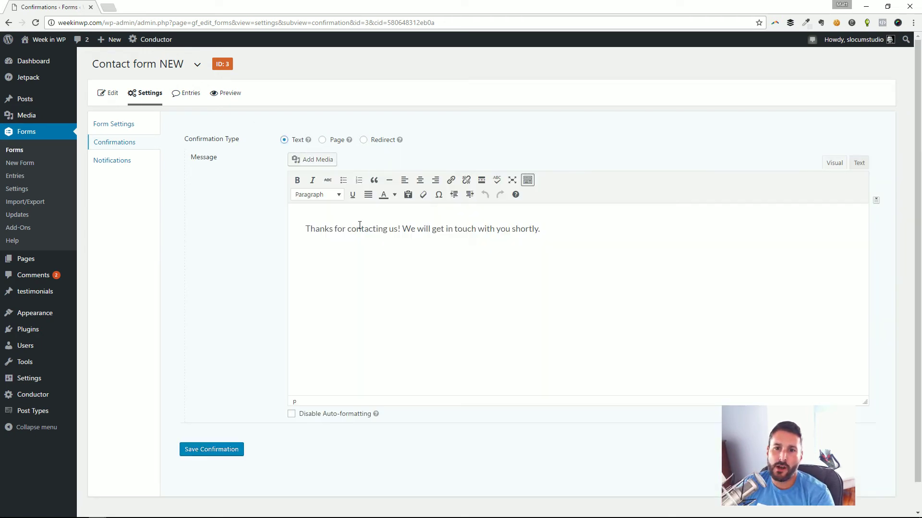
pyautogui.click(116, 162)
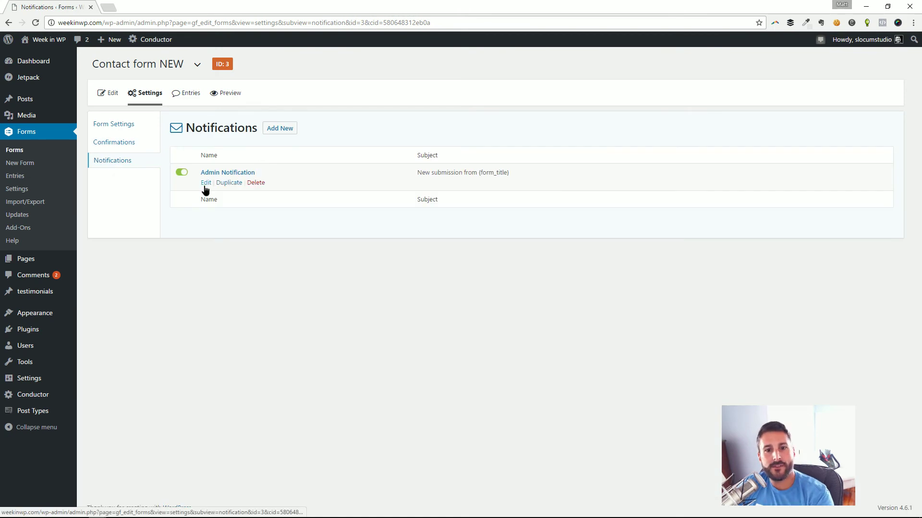
# Switch the Admin Notification's Send To from Enter Email to Select a Field, leaving the field unchosen
pyautogui.click(204, 184)
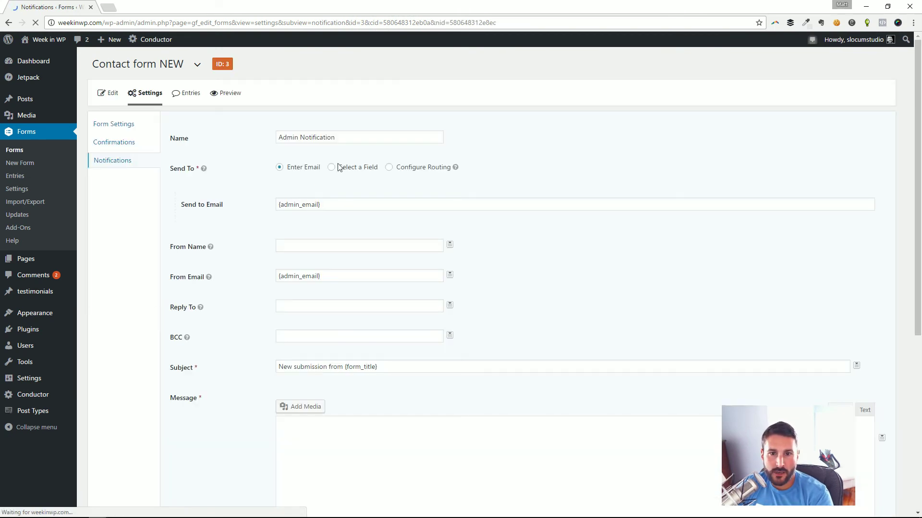
pyautogui.click(291, 138)
pyautogui.click(315, 200)
pyautogui.tripleClick(314, 201)
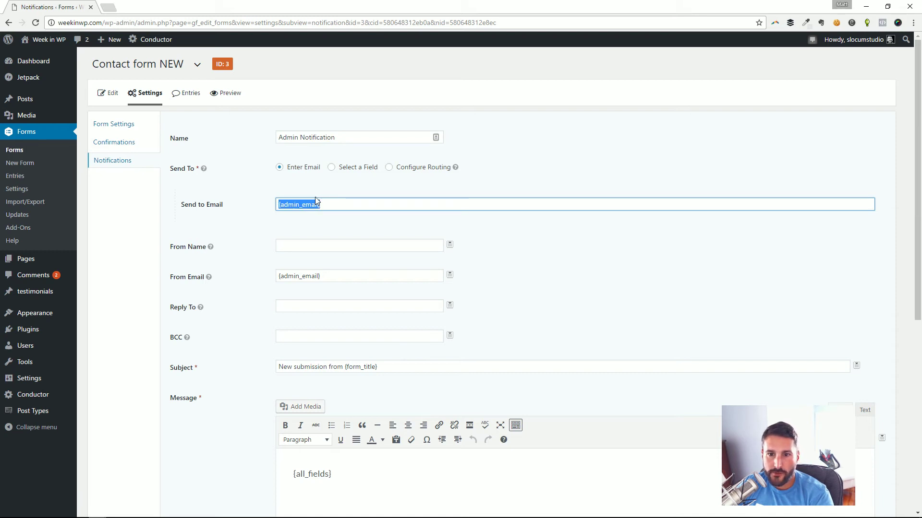
pyautogui.click(331, 168)
pyautogui.click(342, 204)
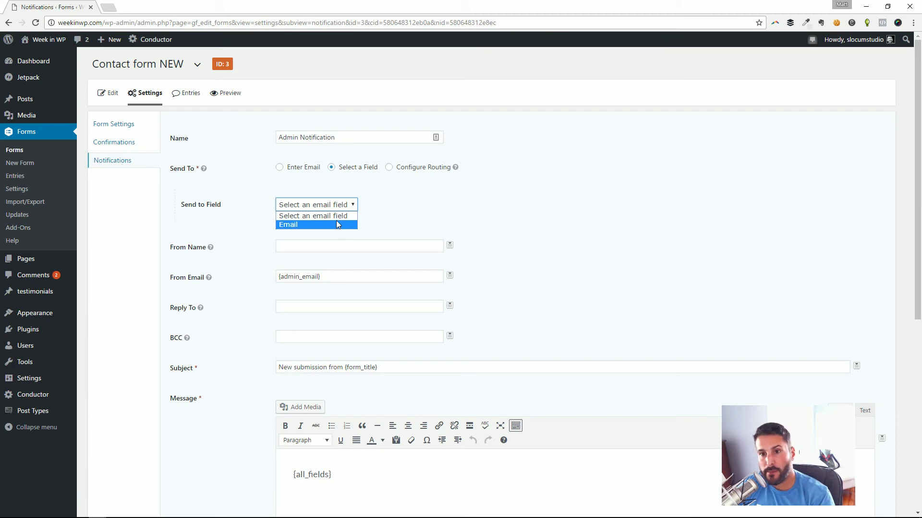
pyautogui.click(314, 215)
pyautogui.scroll(-3, 314, 268)
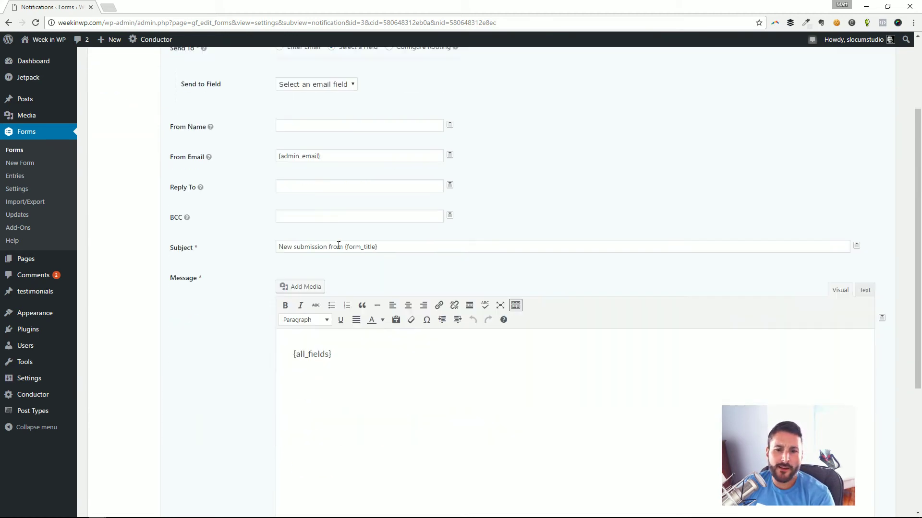
pyautogui.scroll(-4, 346, 353)
pyautogui.scroll(7, 387, 352)
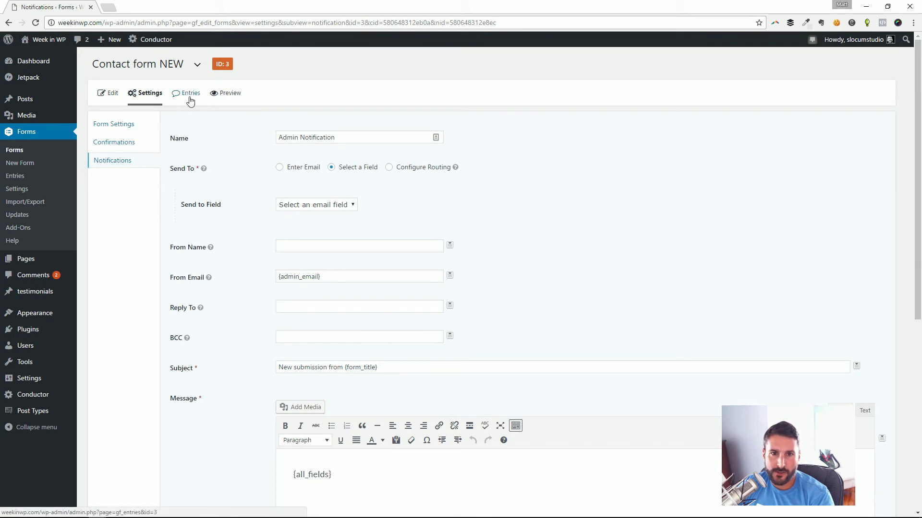
# View the form's Entries list, then browse the Gravity Forms Add-Ons page
pyautogui.click(188, 99)
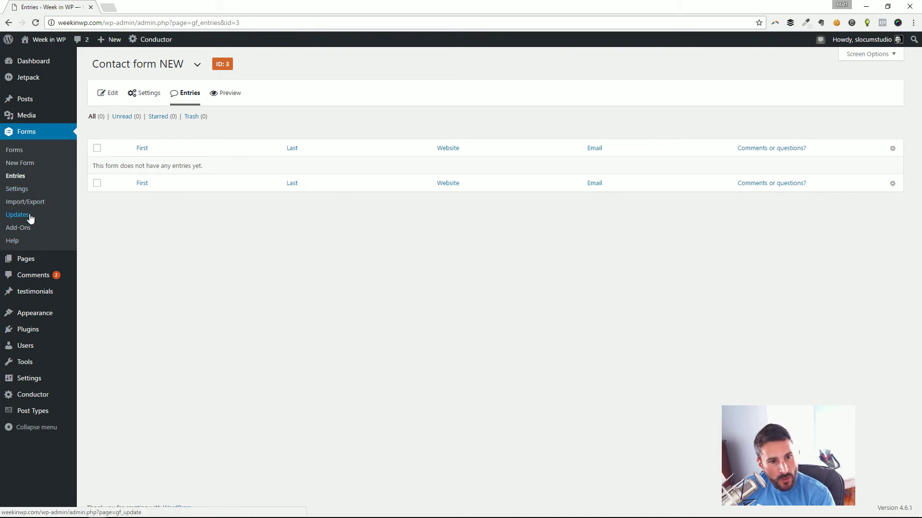
pyautogui.click(26, 228)
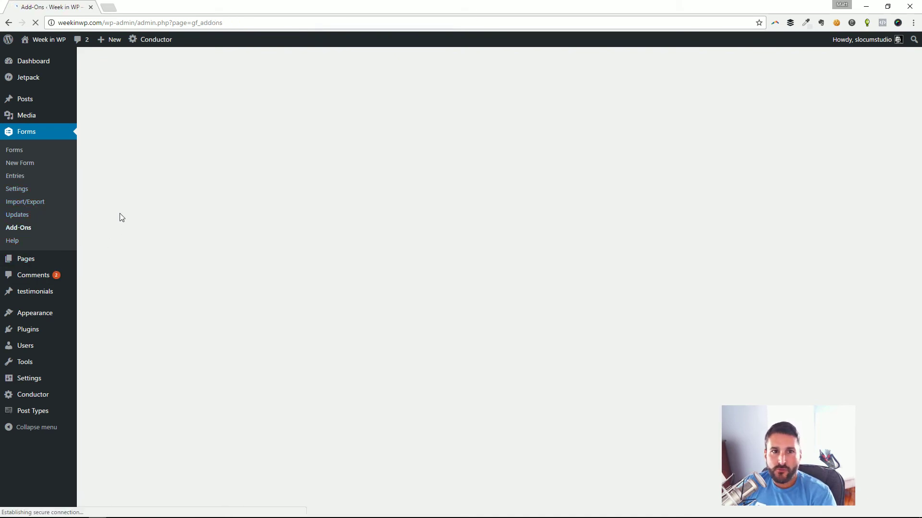
pyautogui.scroll(-2, 332, 205)
pyautogui.scroll(2, 325, 198)
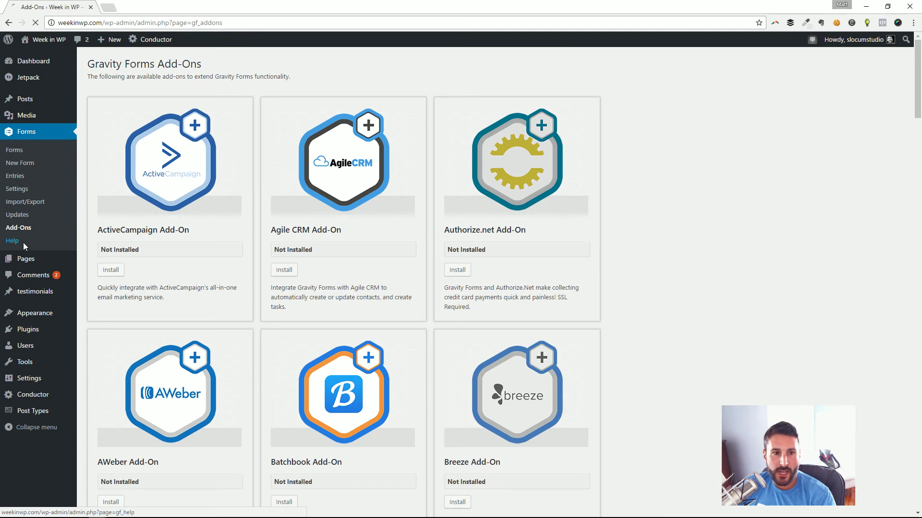
pyautogui.scroll(-2, 320, 216)
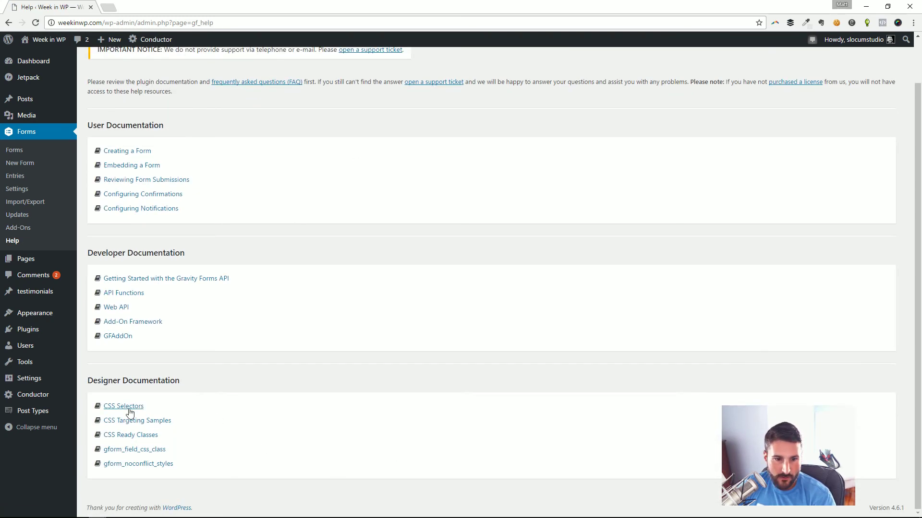
# Open the CSS Selectors documentation, then the Gravity Forms website's purchase page
pyautogui.click(127, 408)
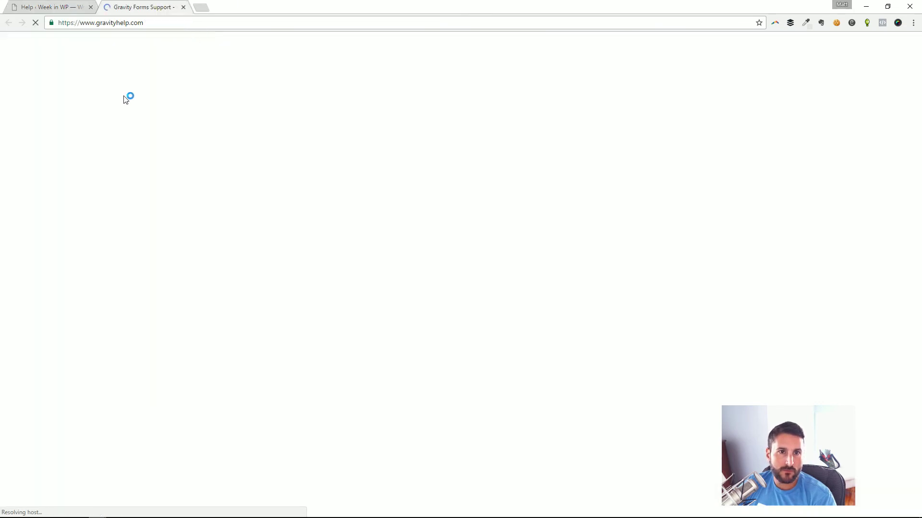
pyautogui.click(258, 47)
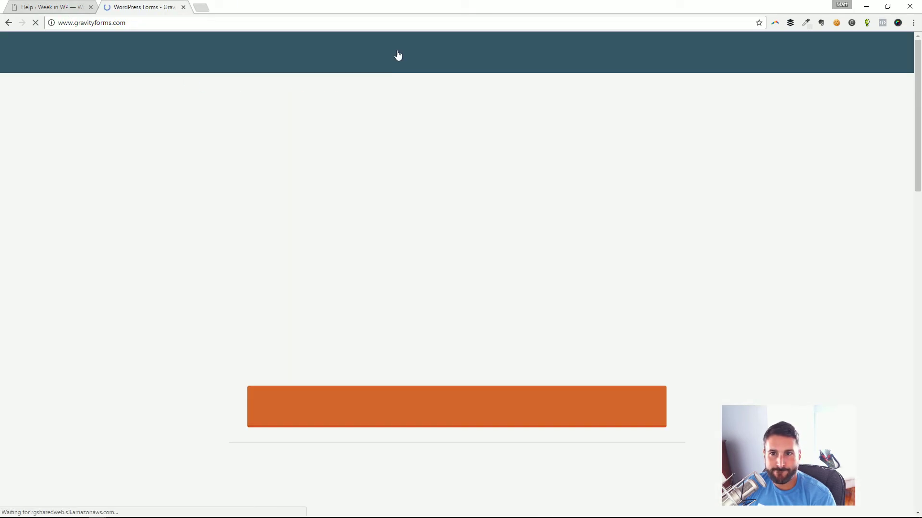
pyautogui.click(449, 53)
# Review the $199/$99/$39 licence pricing, then return to the WordPress Help tab
pyautogui.scroll(-2, 438, 127)
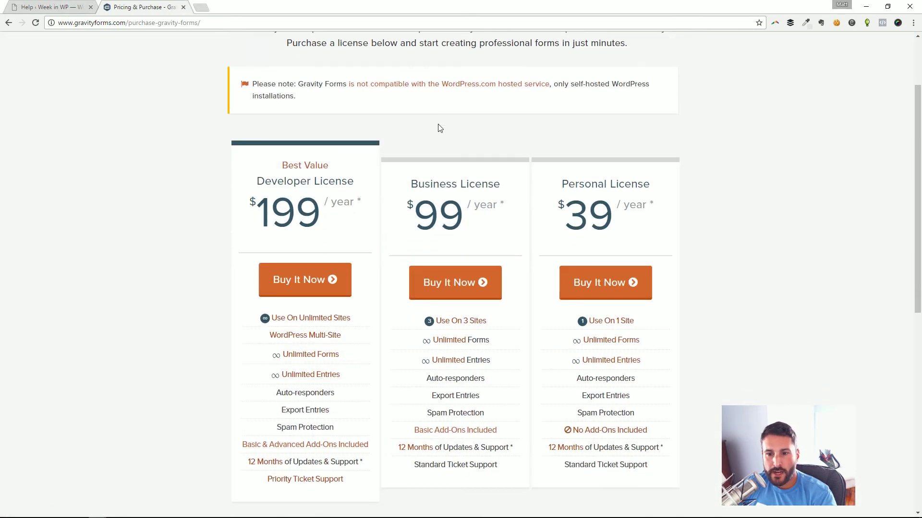
pyautogui.scroll(-4, 660, 219)
pyautogui.scroll(4, 681, 196)
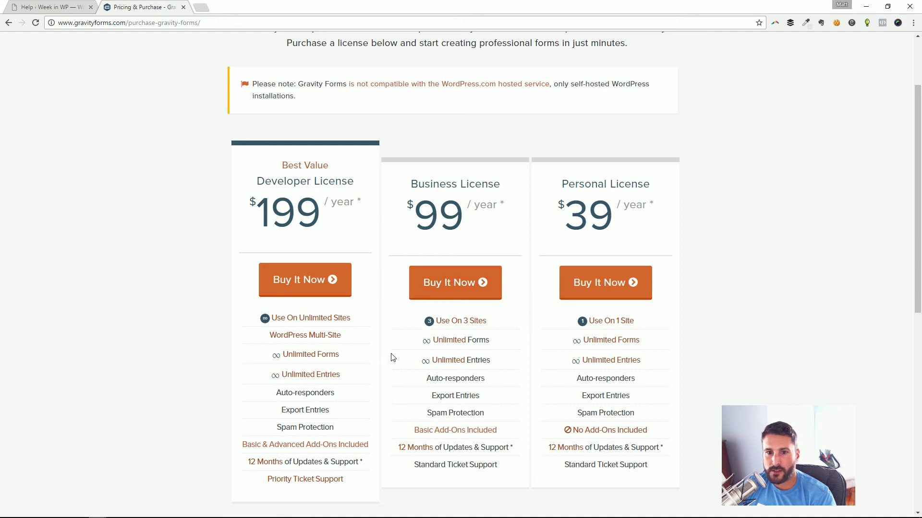
pyautogui.scroll(-3, 391, 358)
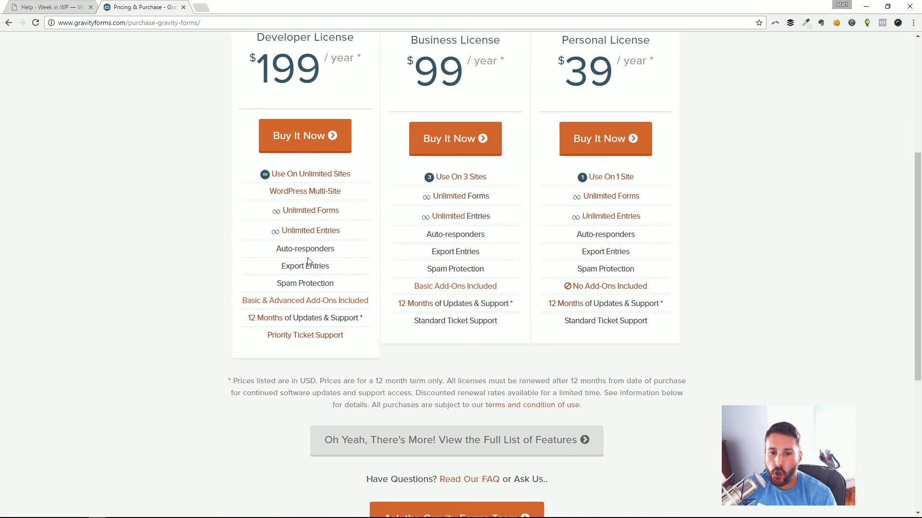
pyautogui.scroll(2, 325, 213)
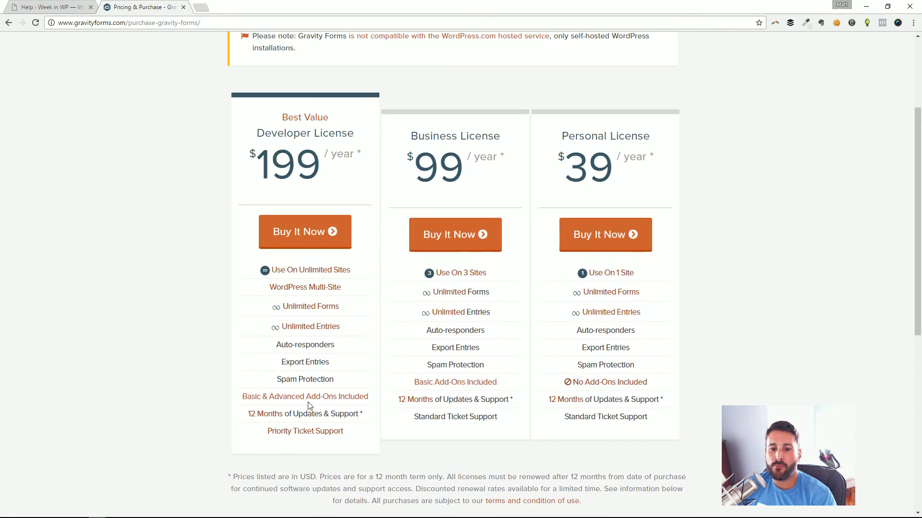
pyautogui.scroll(3, 309, 338)
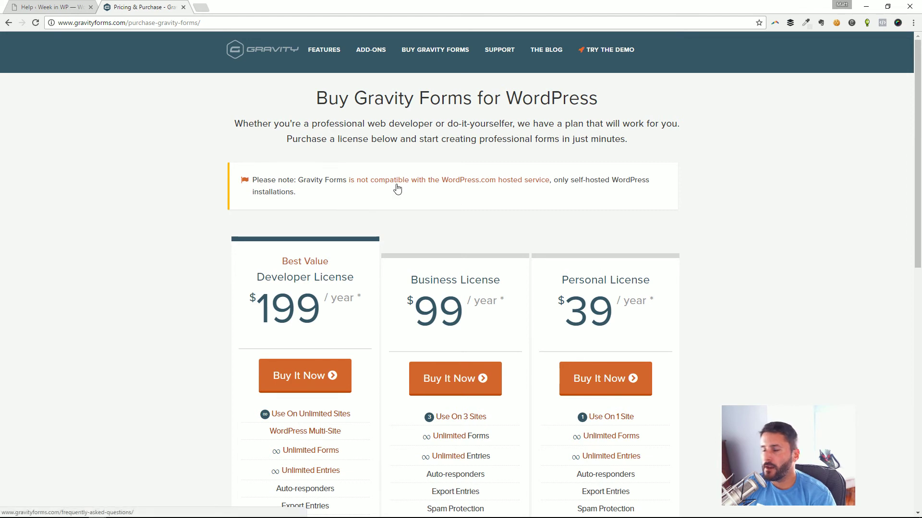
pyautogui.click(63, 5)
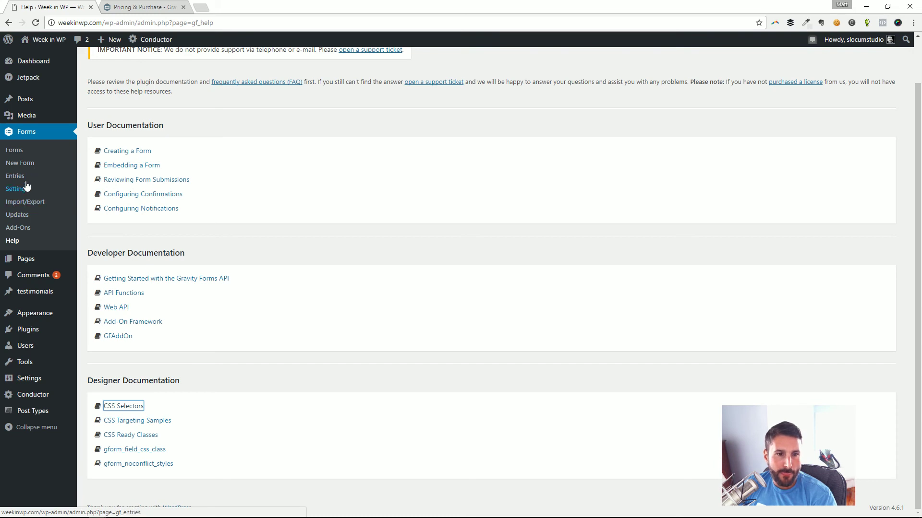
# Browse the Add-Ons catalogue, with iContact, Mad Mimi, MailChimp and others all Not Installed
pyautogui.click(19, 228)
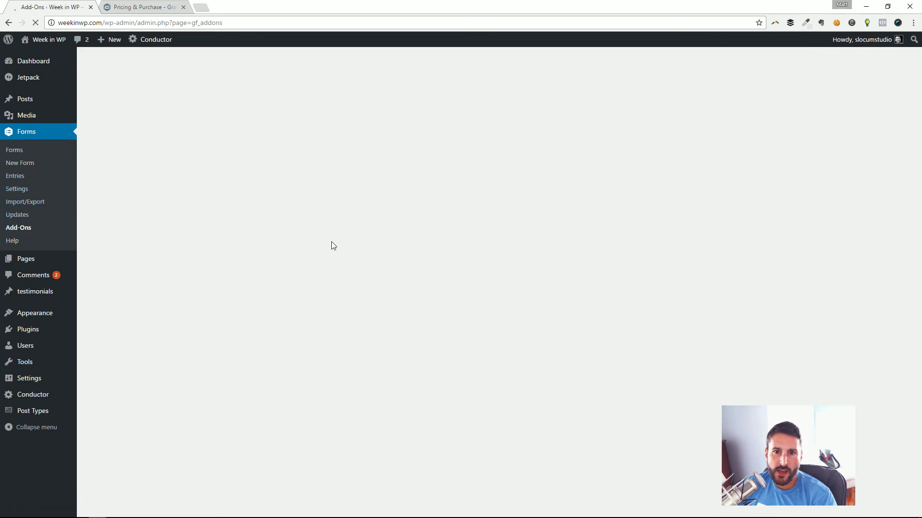
pyautogui.scroll(-2, 253, 197)
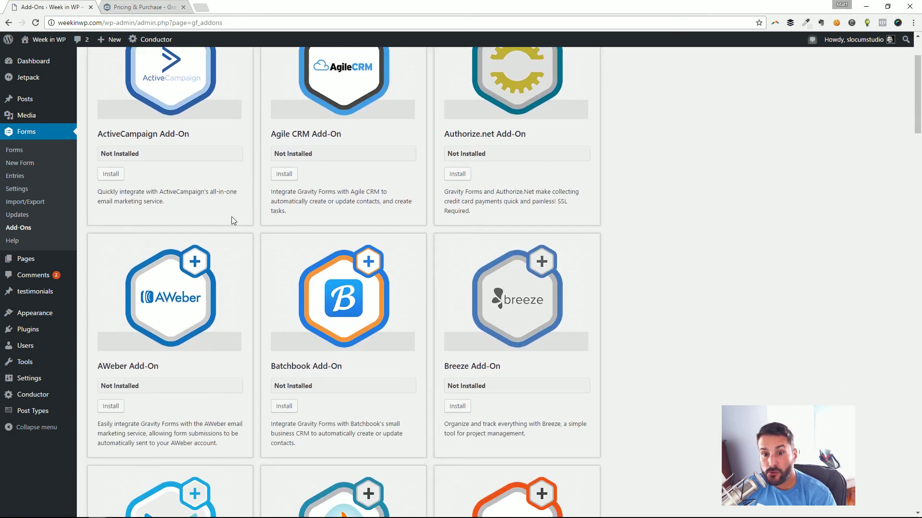
pyautogui.scroll(2, 288, 198)
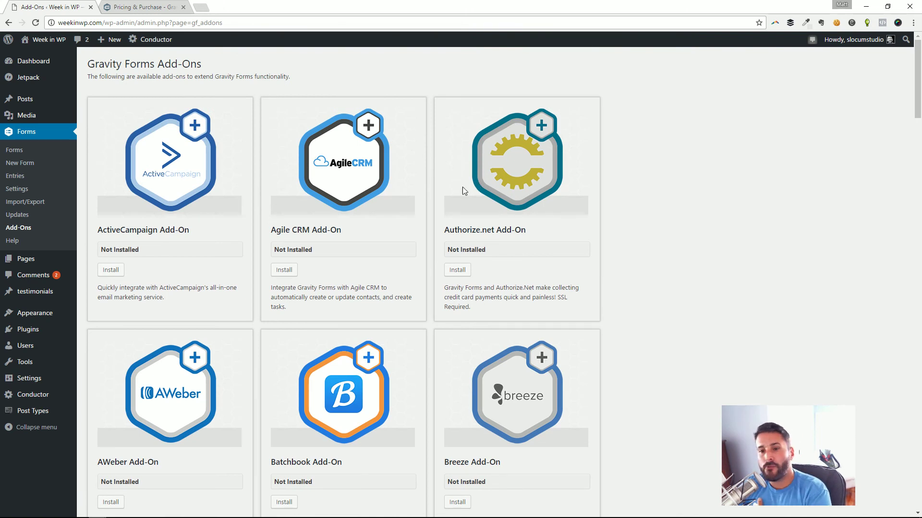
pyautogui.scroll(-1, 450, 208)
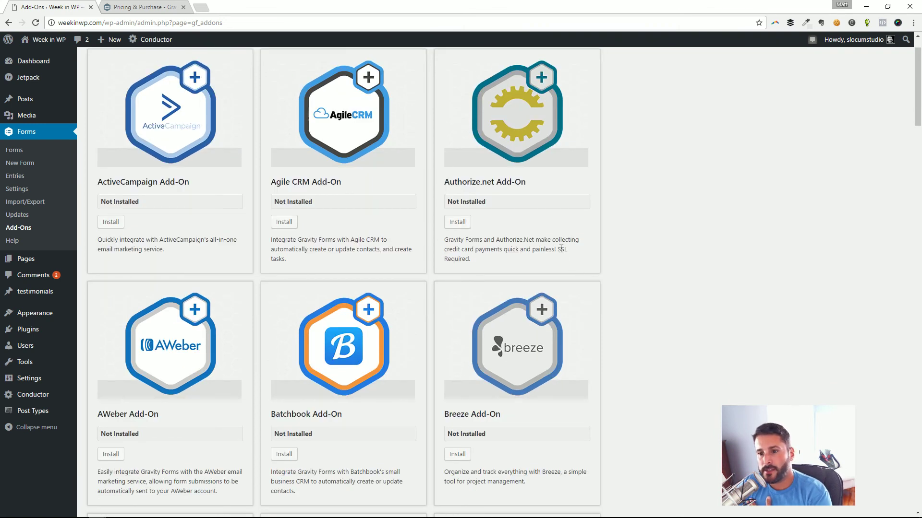
pyautogui.moveTo(560, 249); pyautogui.dragTo(566, 264)
pyautogui.click(567, 264)
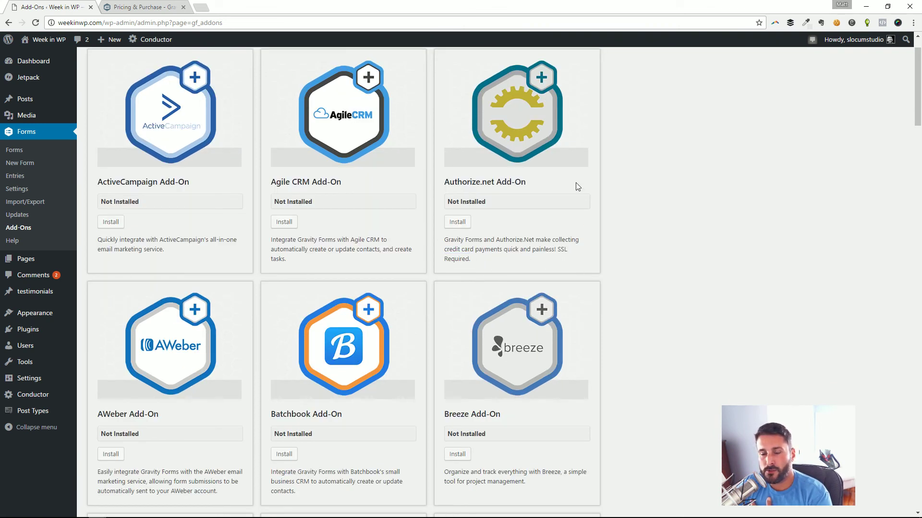
pyautogui.scroll(1, 536, 228)
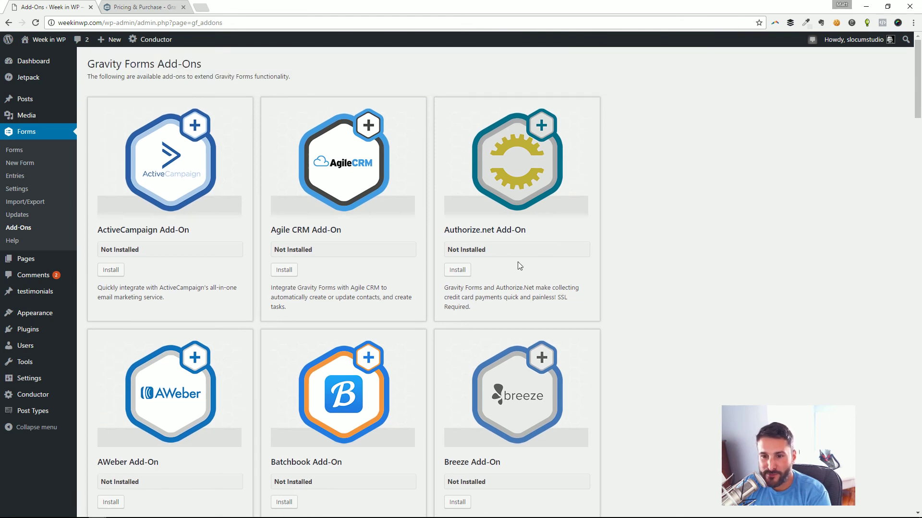
pyautogui.scroll(-2, 568, 272)
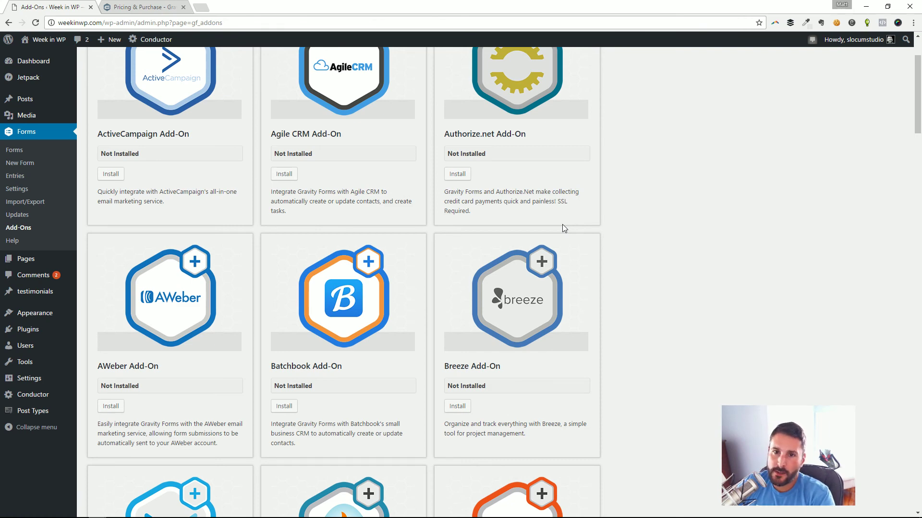
pyautogui.scroll(-6, 562, 226)
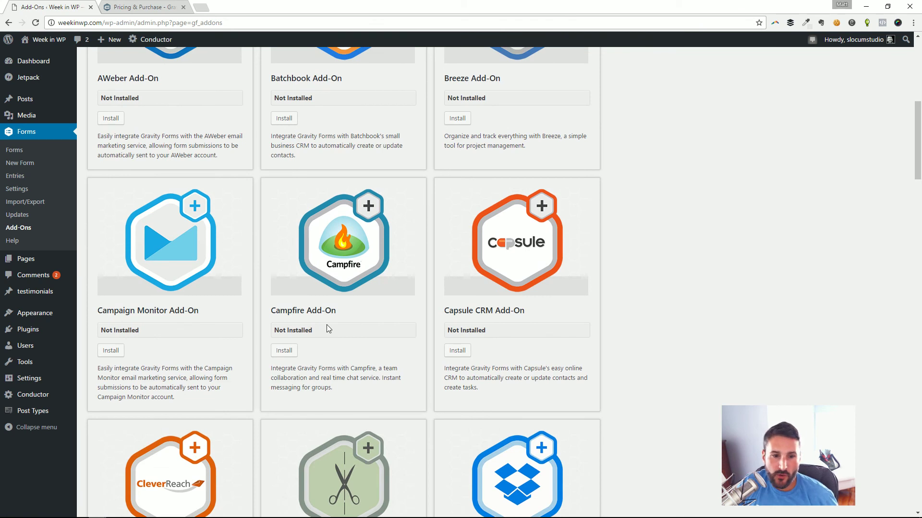
pyautogui.scroll(-1, 293, 312)
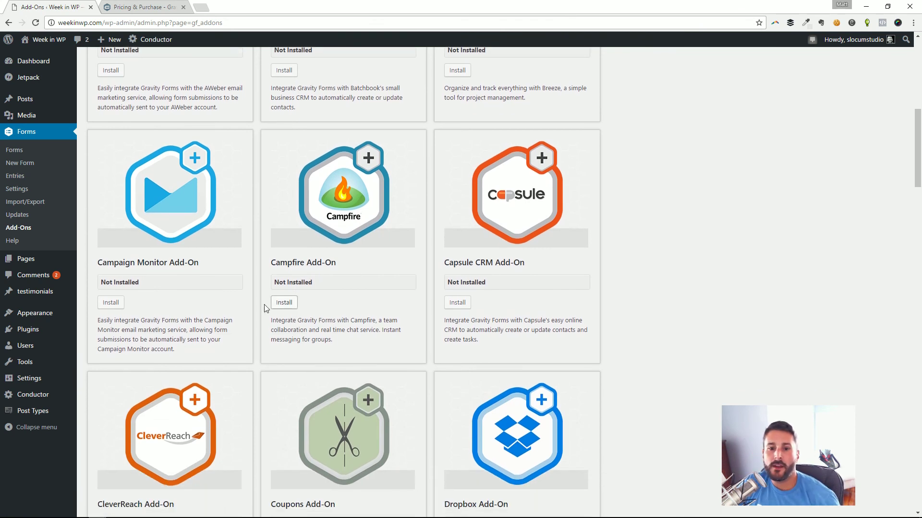
pyautogui.scroll(-1, 250, 308)
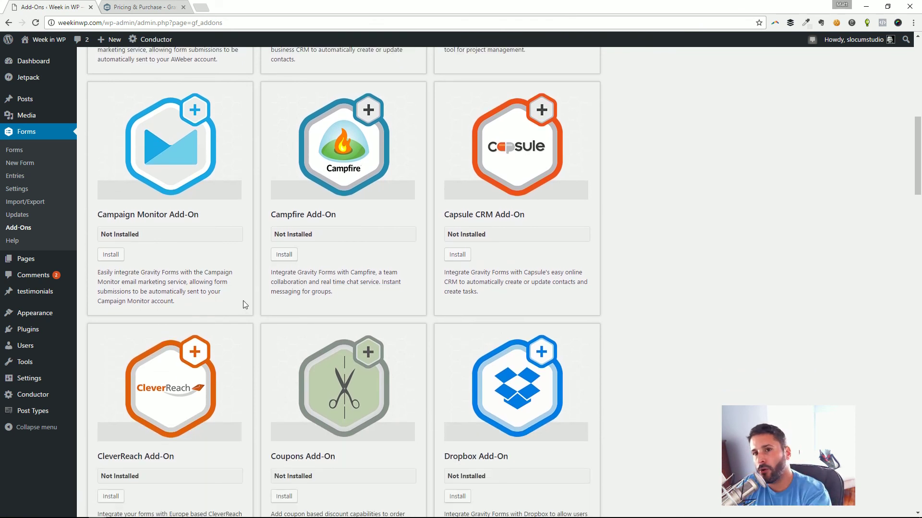
pyautogui.scroll(-5, 254, 302)
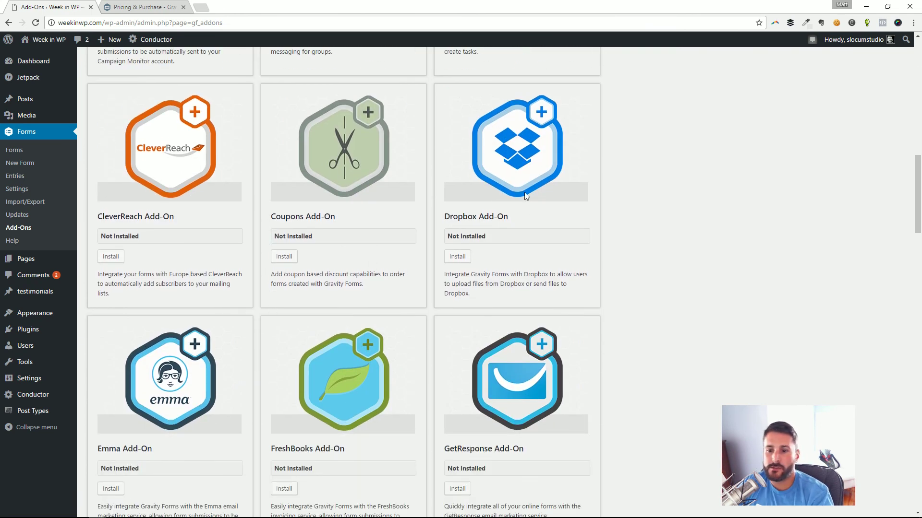
pyautogui.scroll(-6, 528, 197)
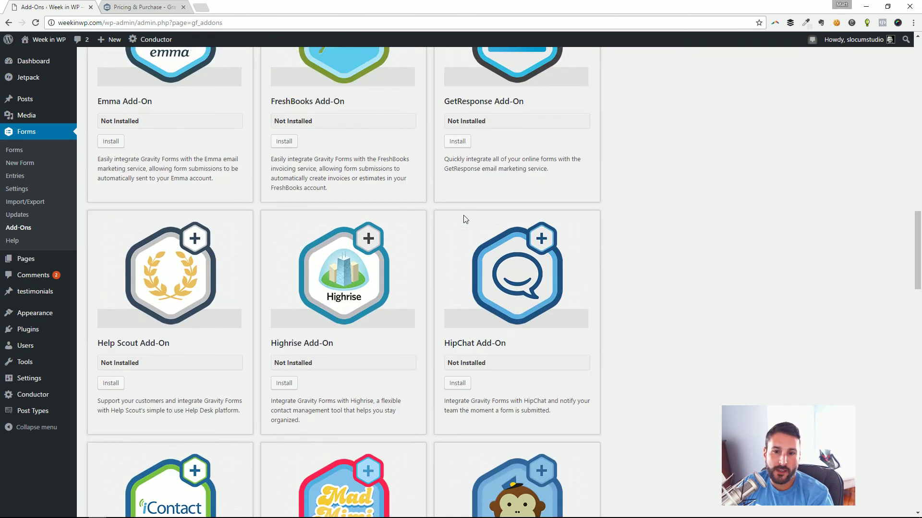
pyautogui.scroll(-7, 350, 173)
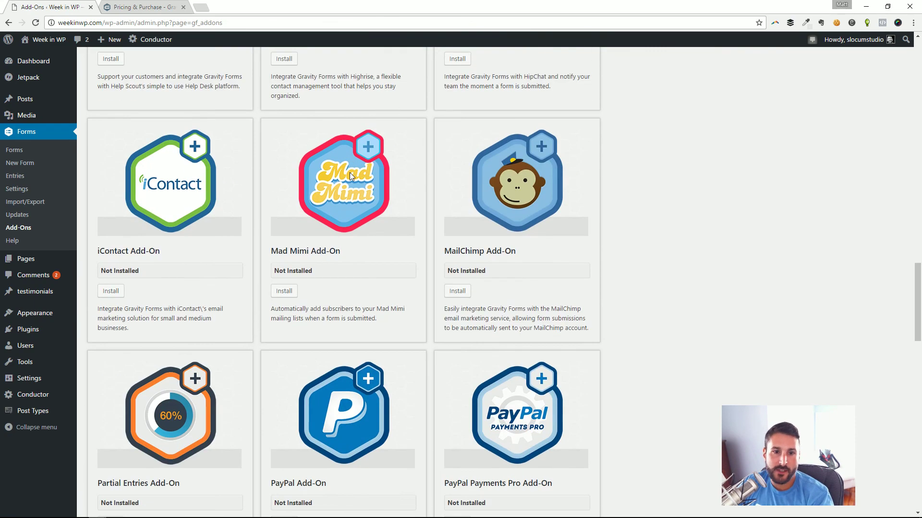
pyautogui.scroll(5, 349, 172)
pyautogui.scroll(-11, 216, 217)
pyautogui.scroll(-3, 226, 214)
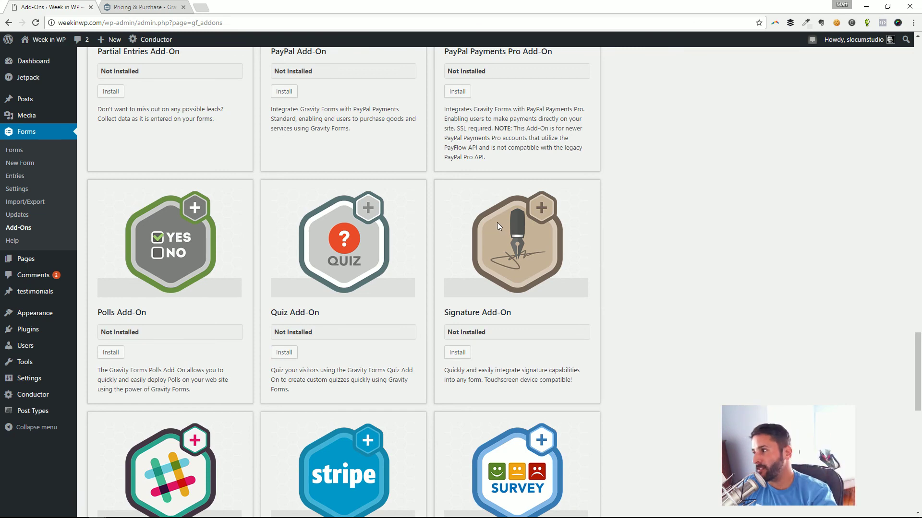
pyautogui.scroll(-4, 434, 240)
pyautogui.scroll(-7, 370, 260)
pyautogui.scroll(-3, 373, 264)
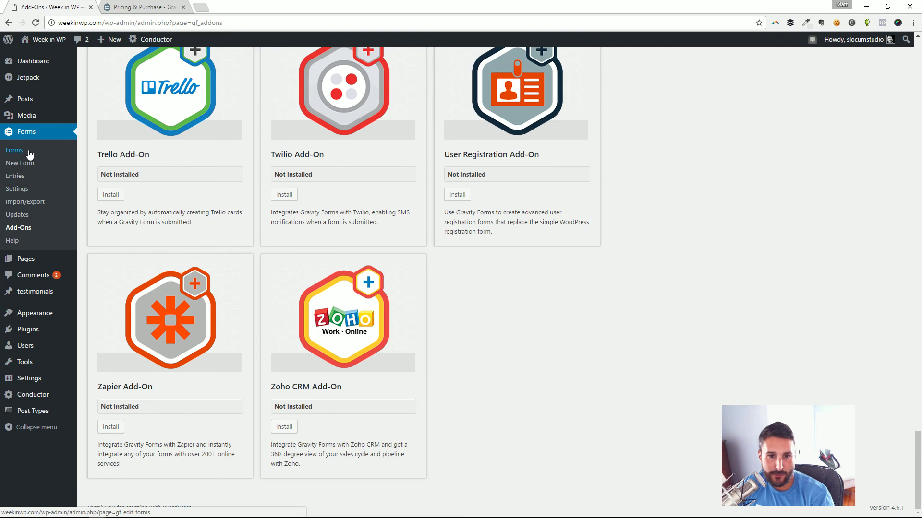
pyautogui.scroll(1, 211, 218)
pyautogui.scroll(11, 212, 218)
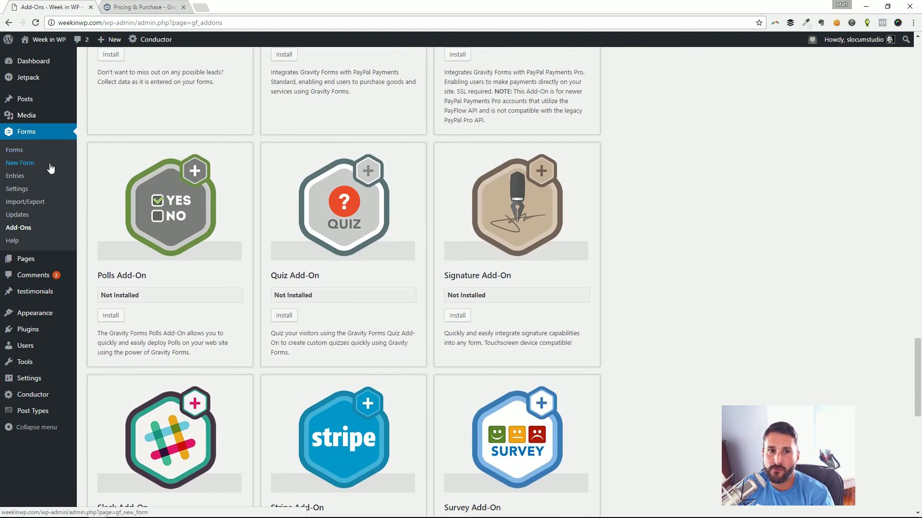
# Glance at the licence pricing tab again, then come back to the Add-Ons page
pyautogui.click(115, 6)
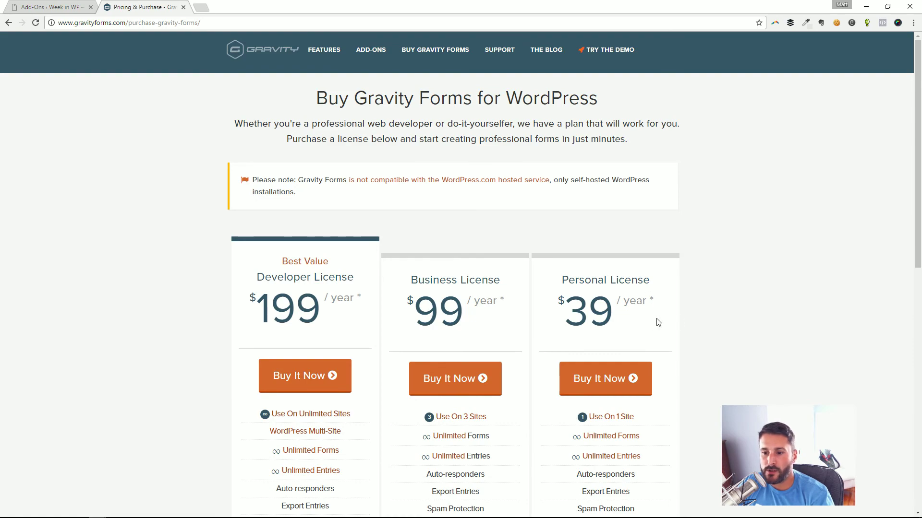
pyautogui.scroll(-4, 608, 320)
pyautogui.click(32, 5)
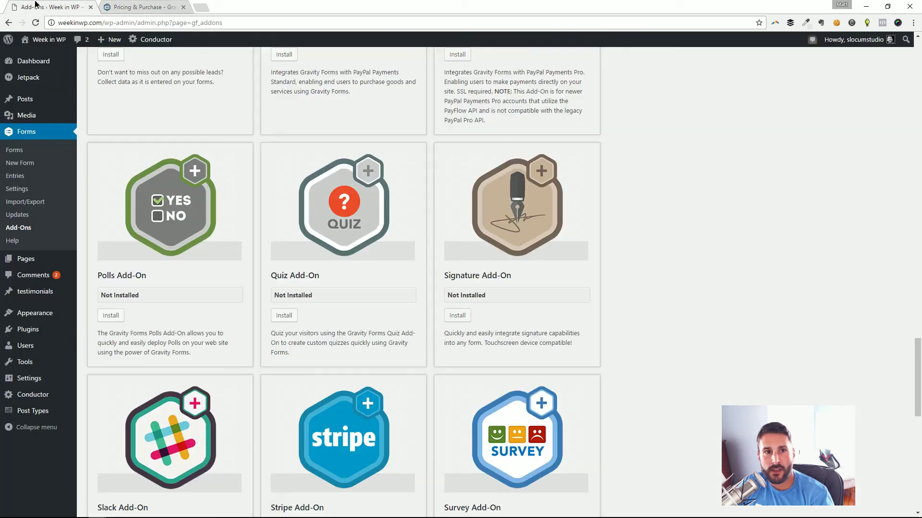
pyautogui.scroll(3, 416, 330)
pyautogui.scroll(10, 415, 329)
pyautogui.scroll(-4, 415, 330)
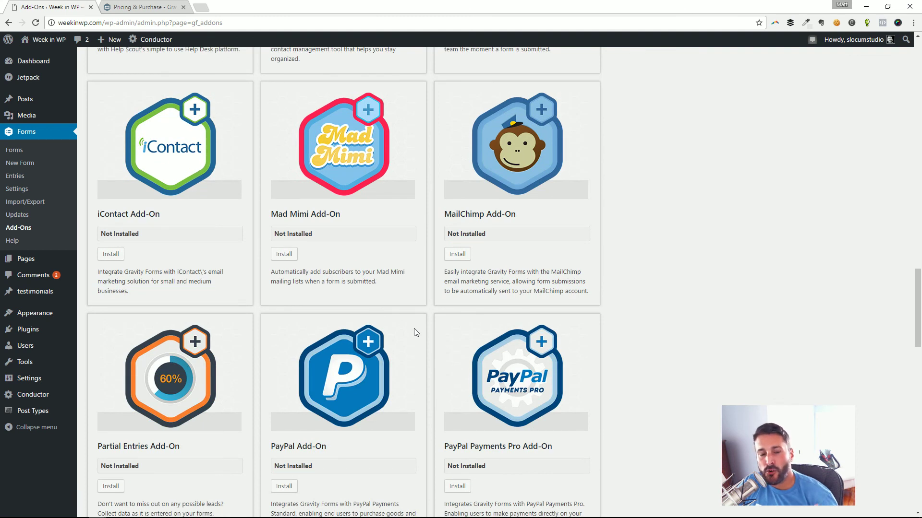
pyautogui.scroll(2, 415, 330)
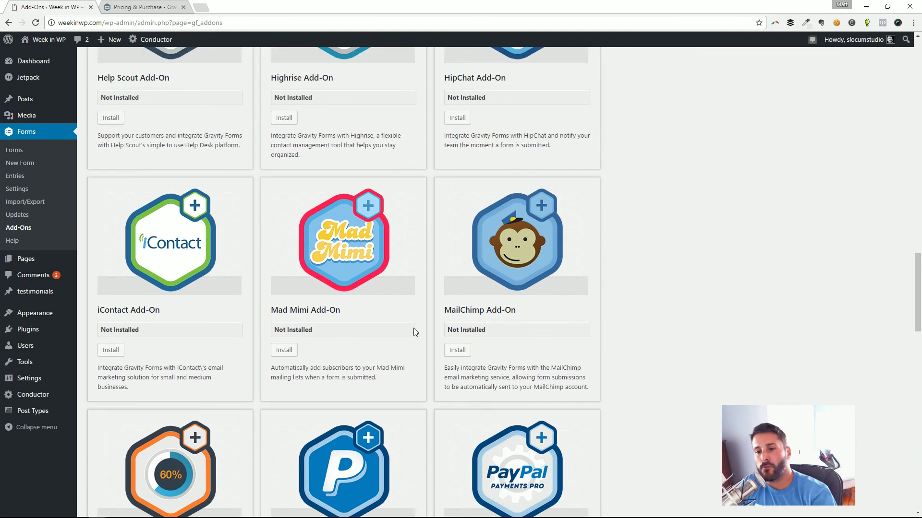
# Show the forms list with Contact, Contact form NEW and User registration
pyautogui.click(17, 150)
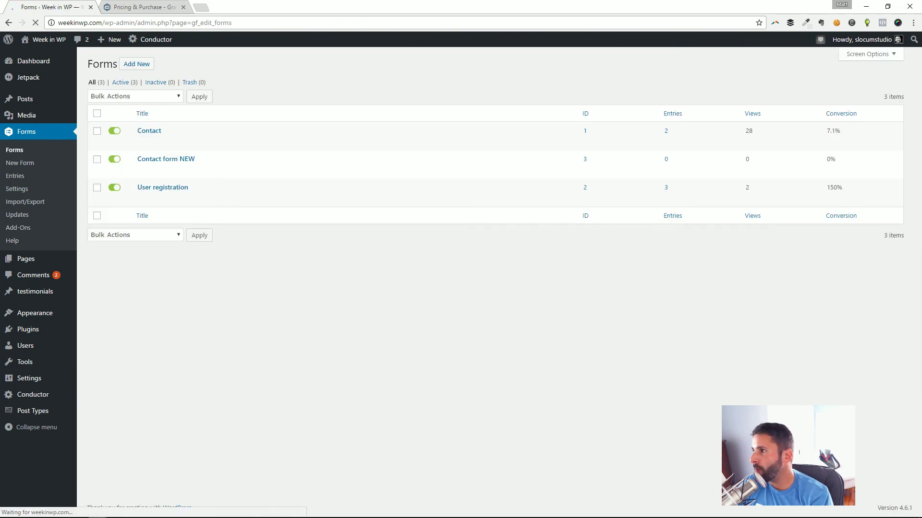